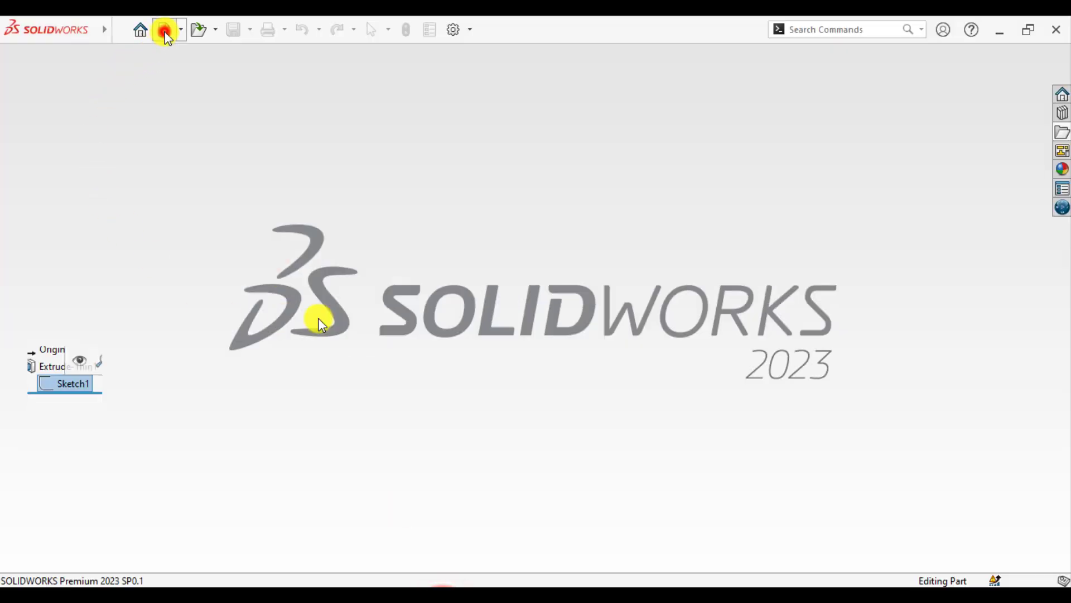
Step: Create a new part using CGS units with the Plain White scene
click(165, 34)
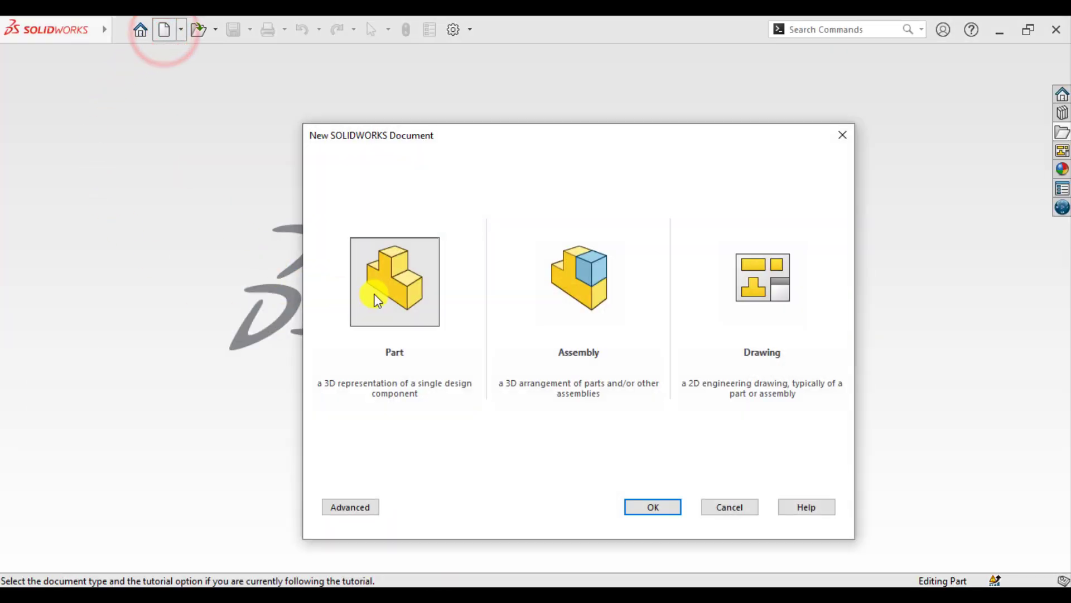
click(652, 508)
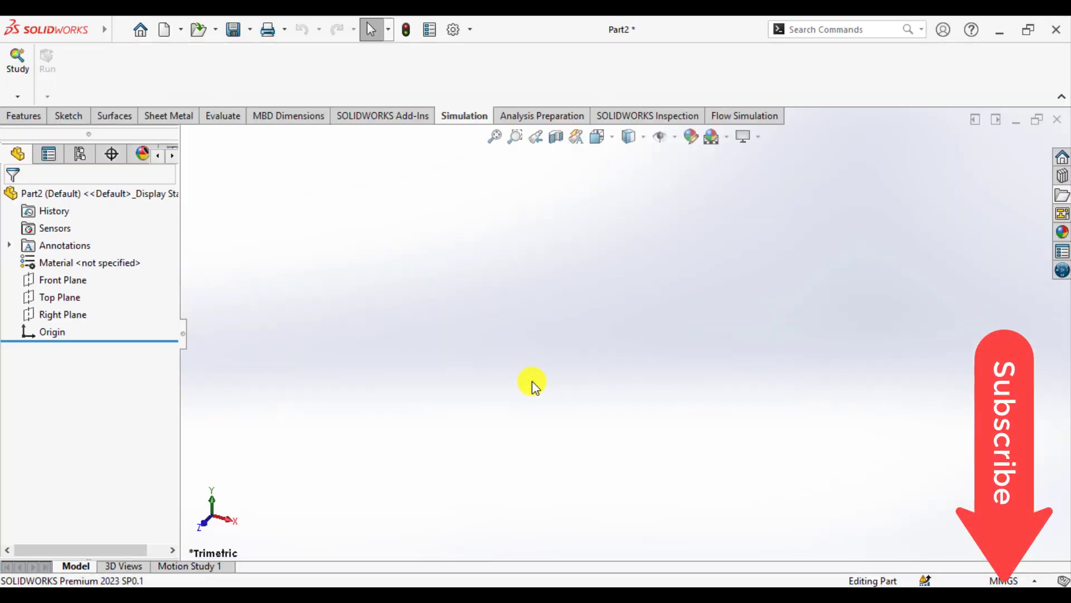
click(1010, 580)
click(937, 496)
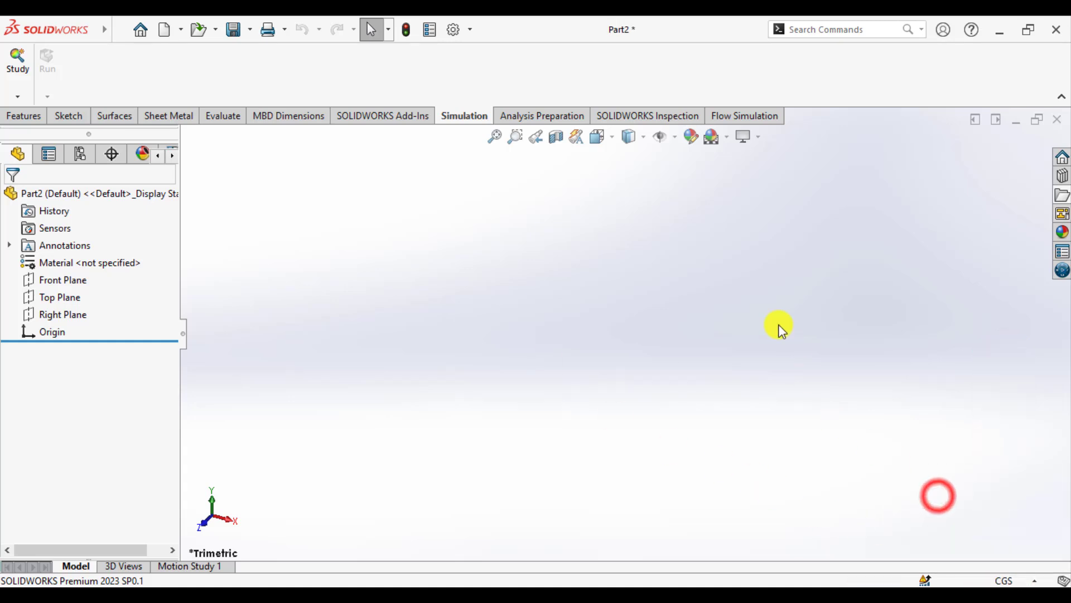
click(745, 300)
click(725, 138)
click(740, 178)
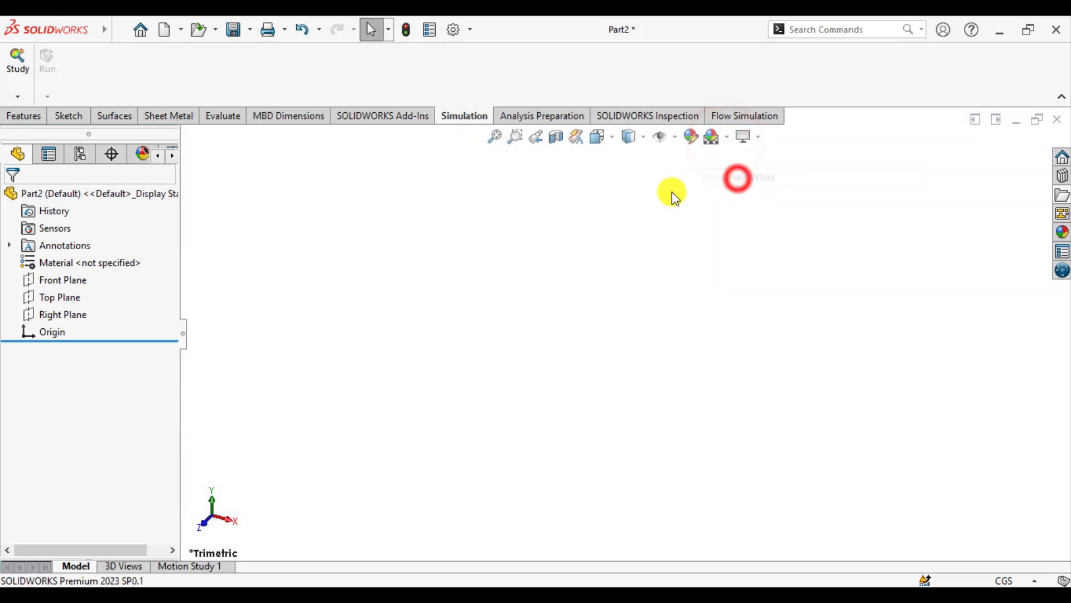
Step: Sketch a circle centred on the origin on the Front Plane
click(63, 280)
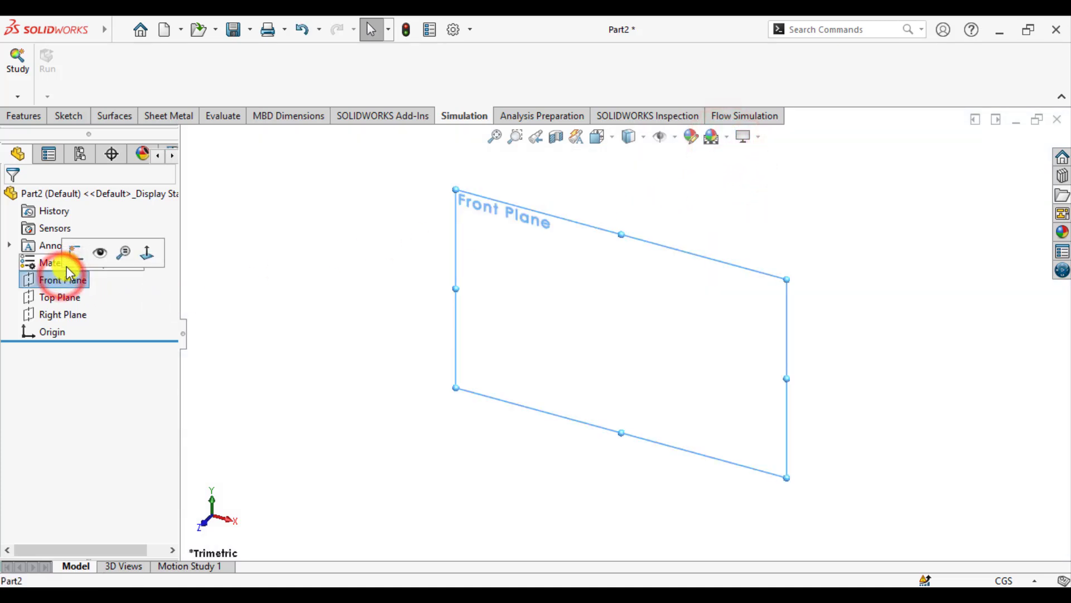
click(74, 252)
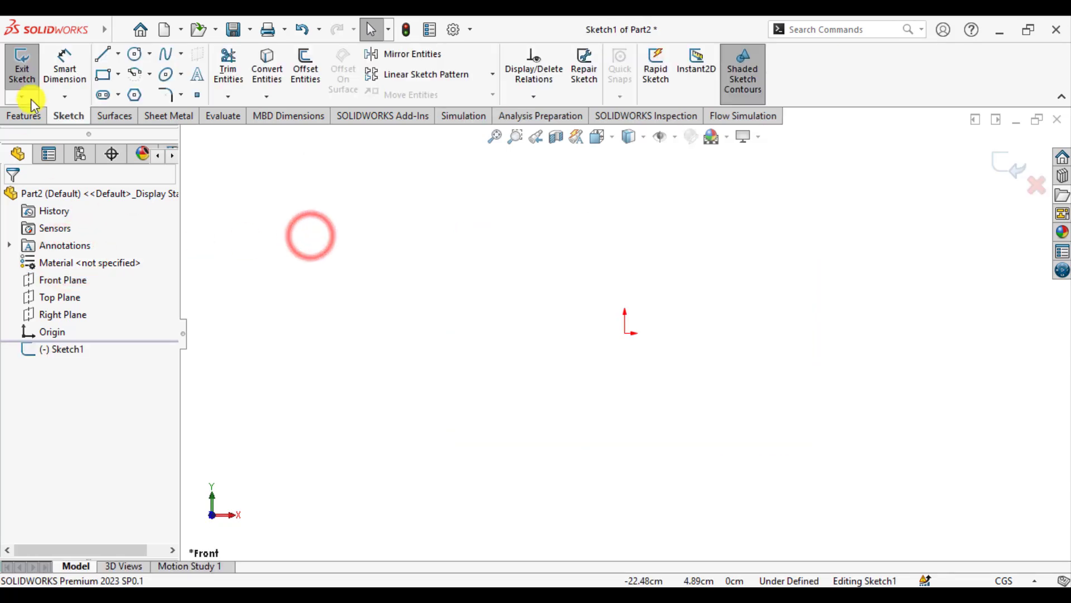
click(134, 53)
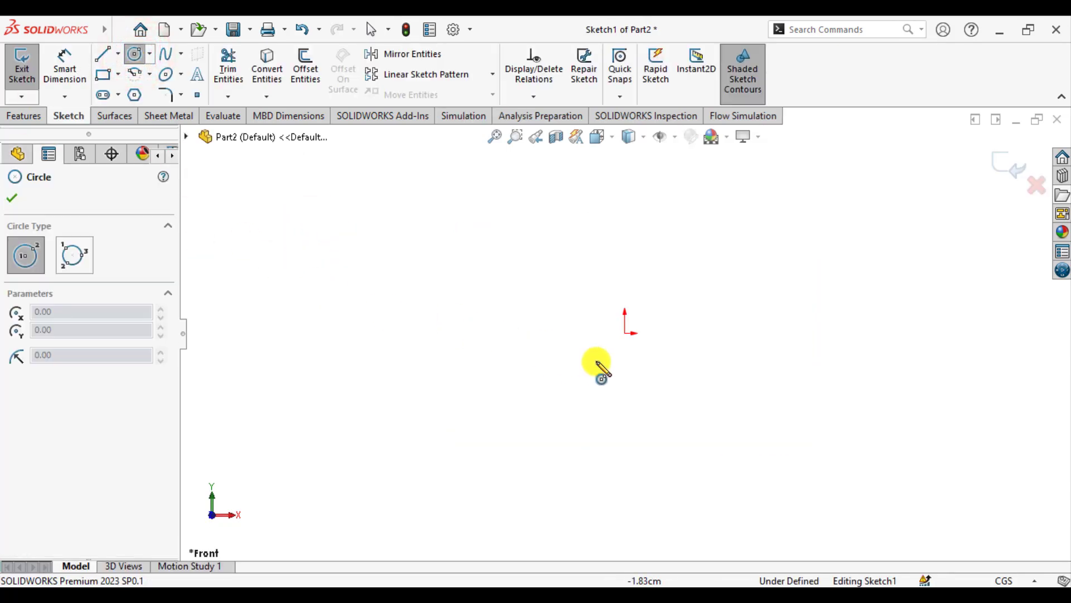
click(625, 333)
click(554, 426)
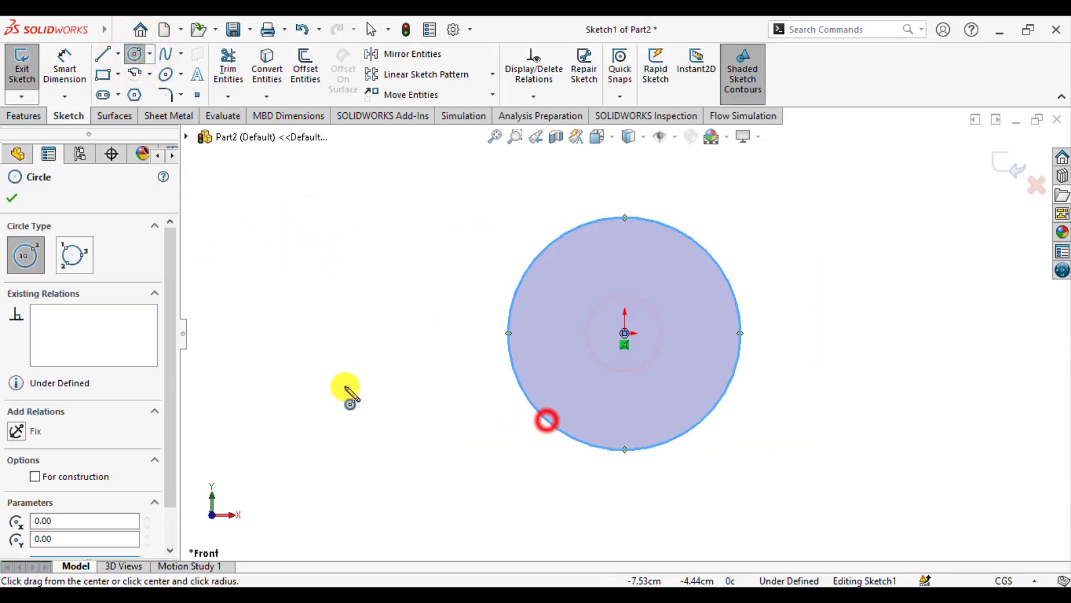
click(12, 197)
Step: Dimension the circle to a 5 cm diameter
click(62, 69)
click(720, 401)
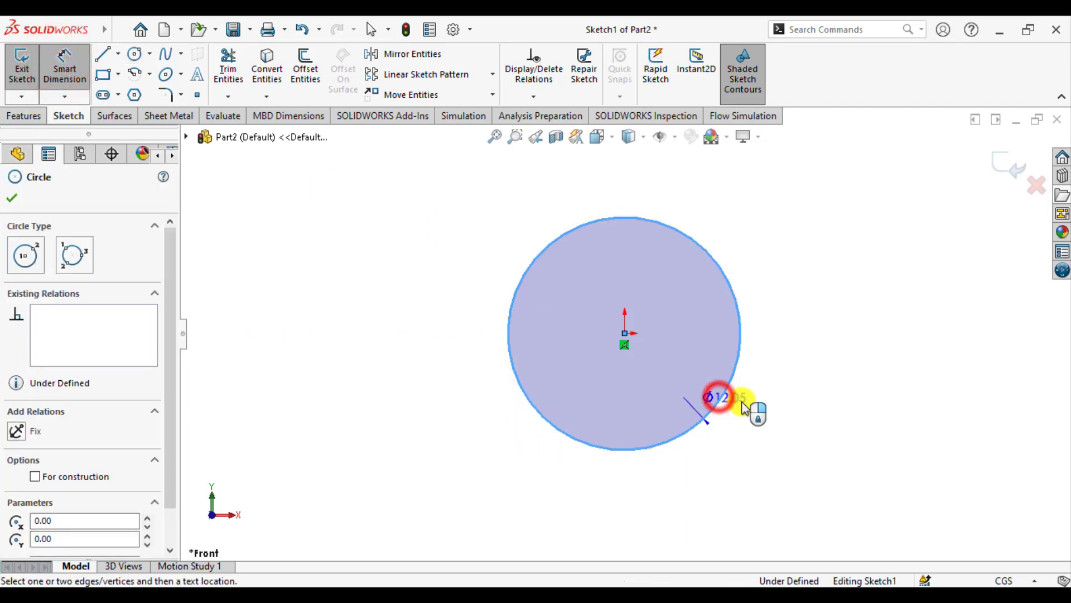
click(795, 423)
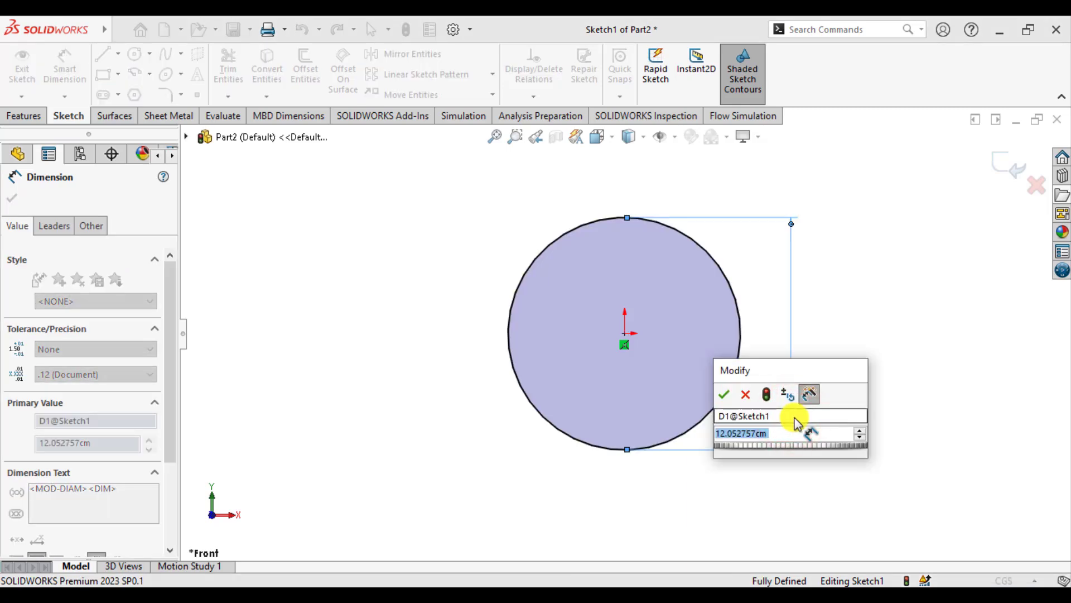
text(5)
key(Return)
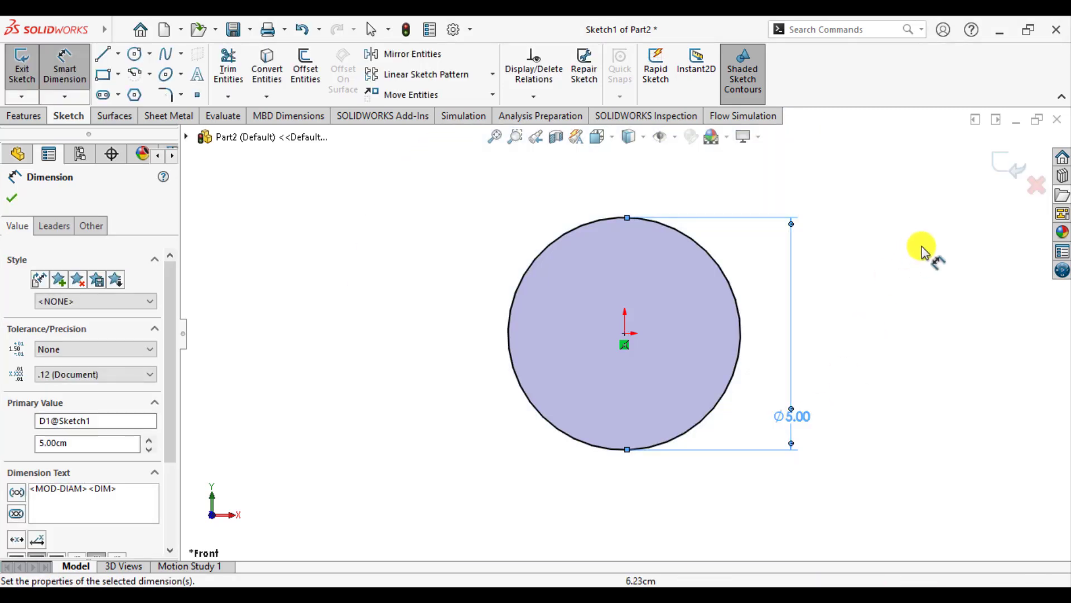
Step: Exit the sketch and extrude the circle 100 cm with Extruded Boss/Base
click(1013, 162)
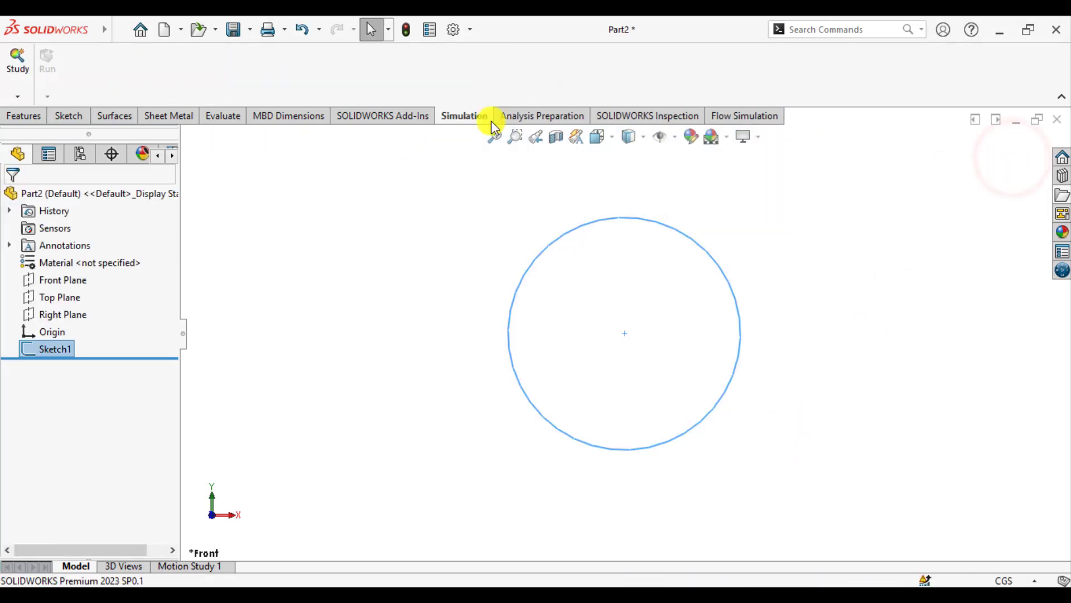
click(24, 117)
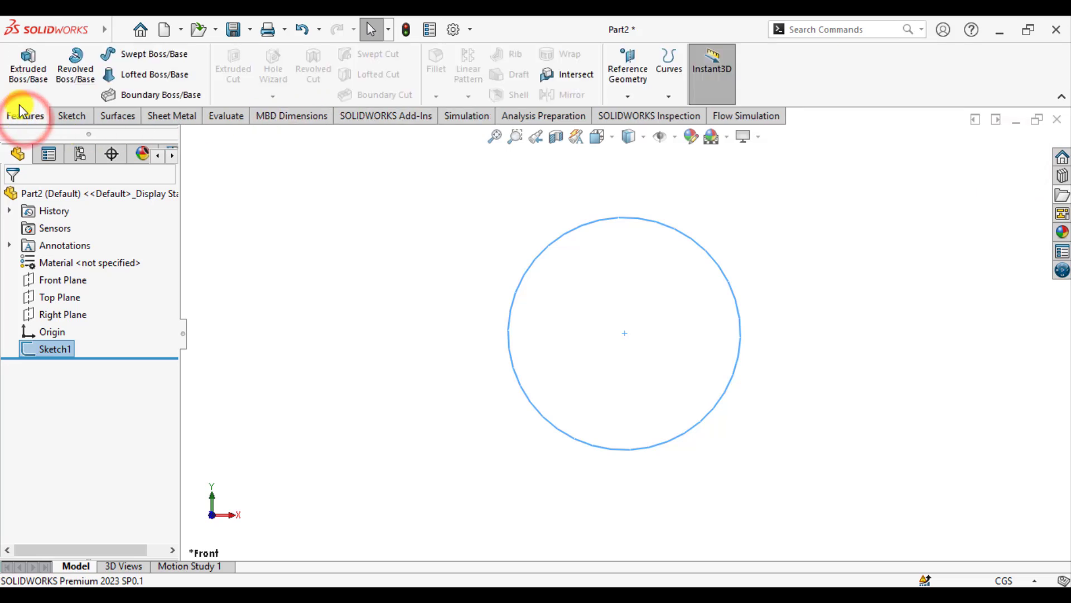
click(28, 66)
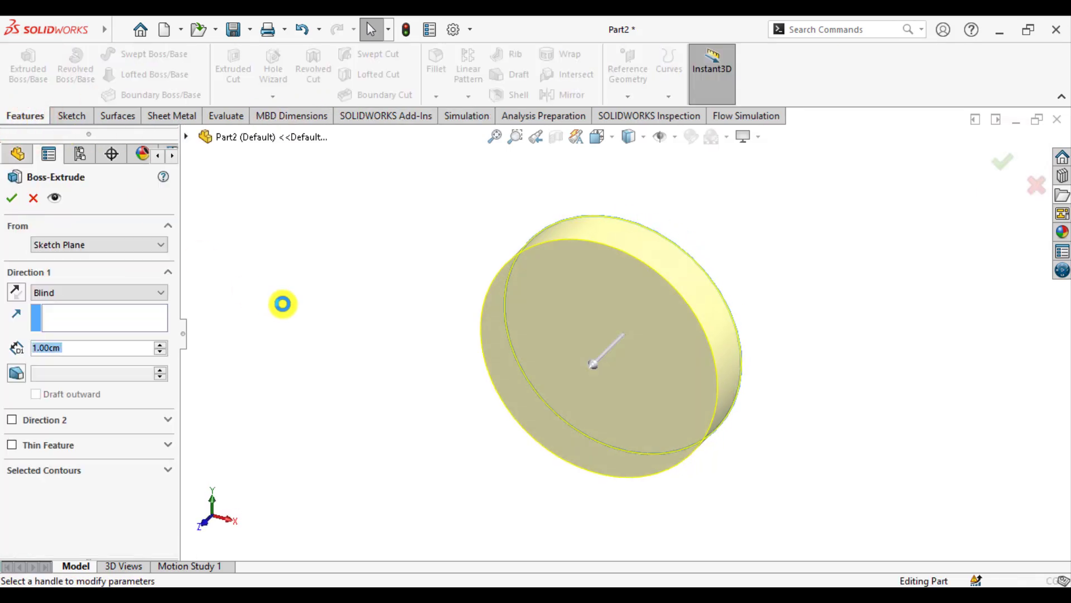
text(100)
key(Return)
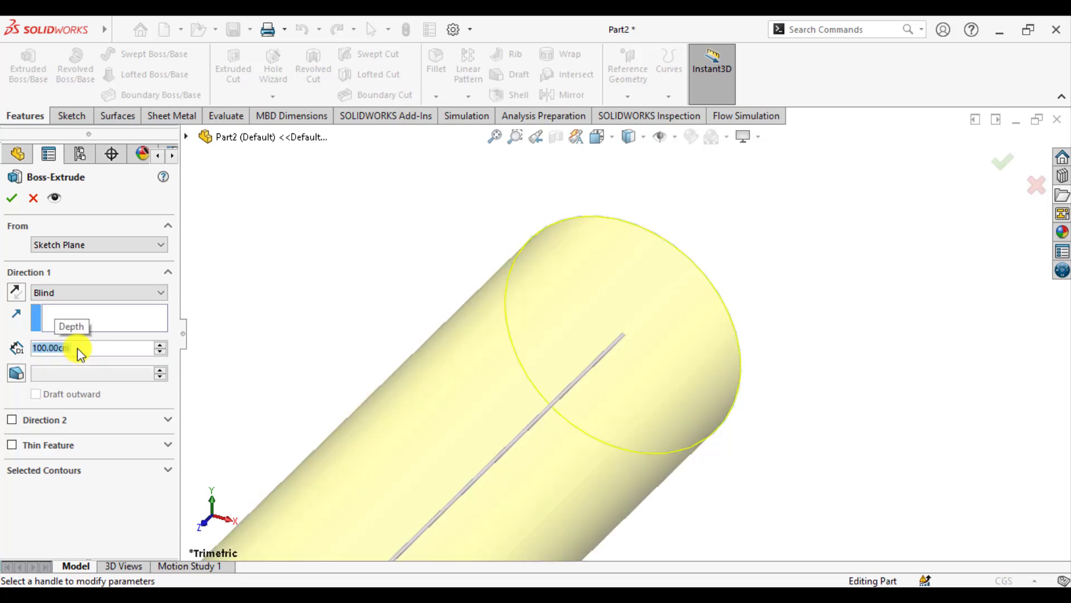
Step: Make it a thin feature with a 1 cm wall reversed inward, and accept
click(44, 446)
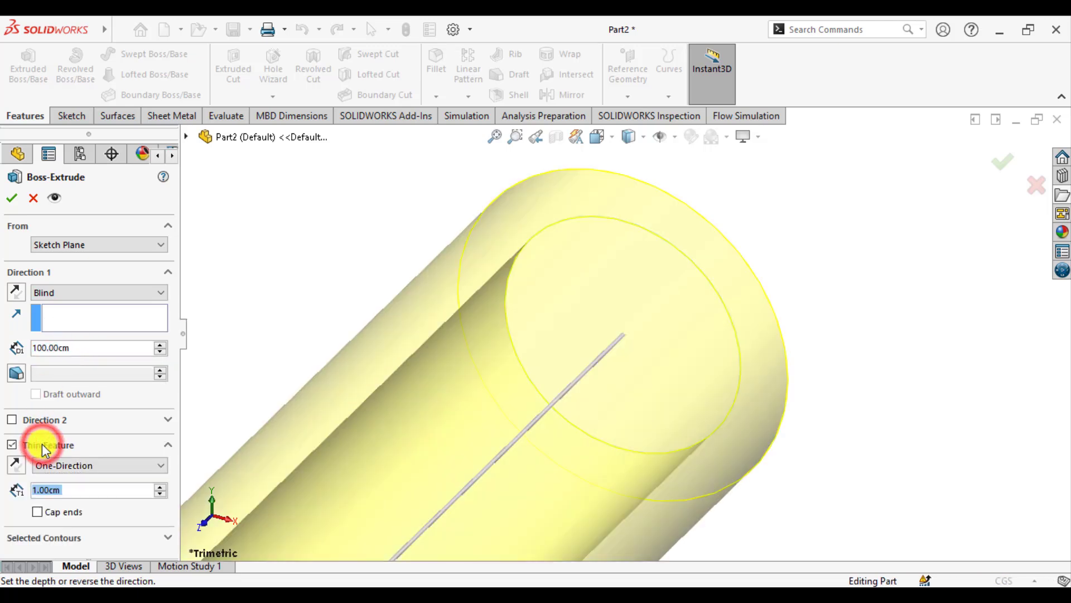
scroll(465, 213, up, 10)
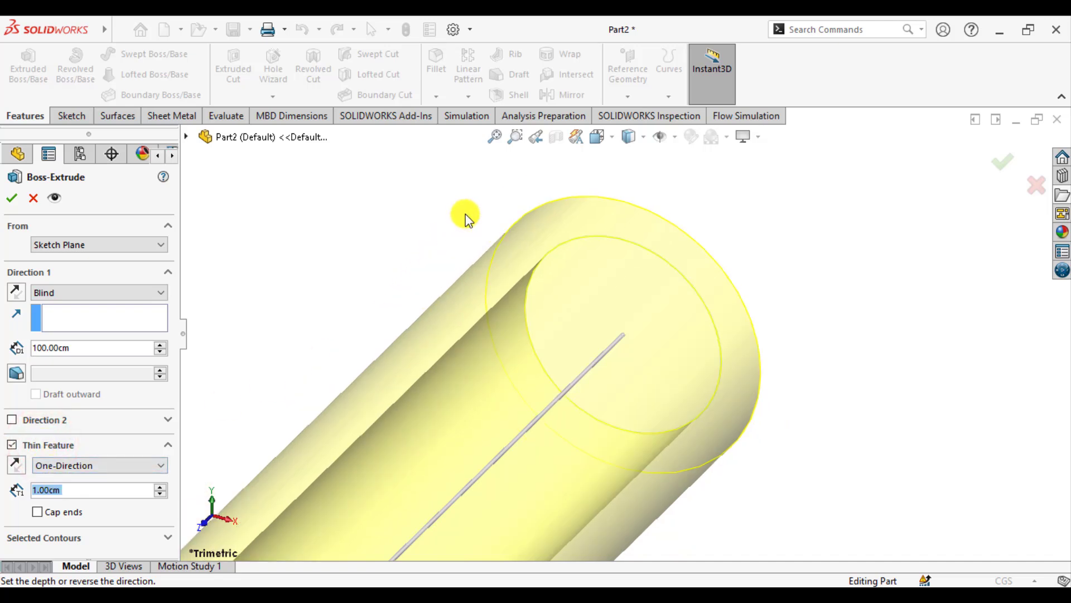
scroll(474, 212, up, 1)
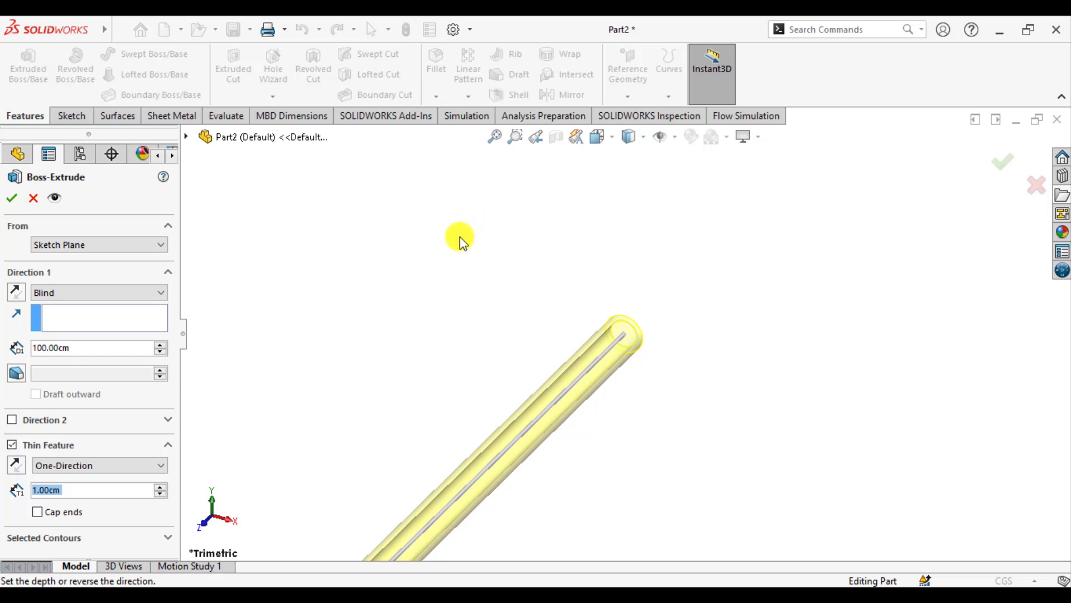
scroll(457, 245, up, 2)
scroll(459, 503, down, 3)
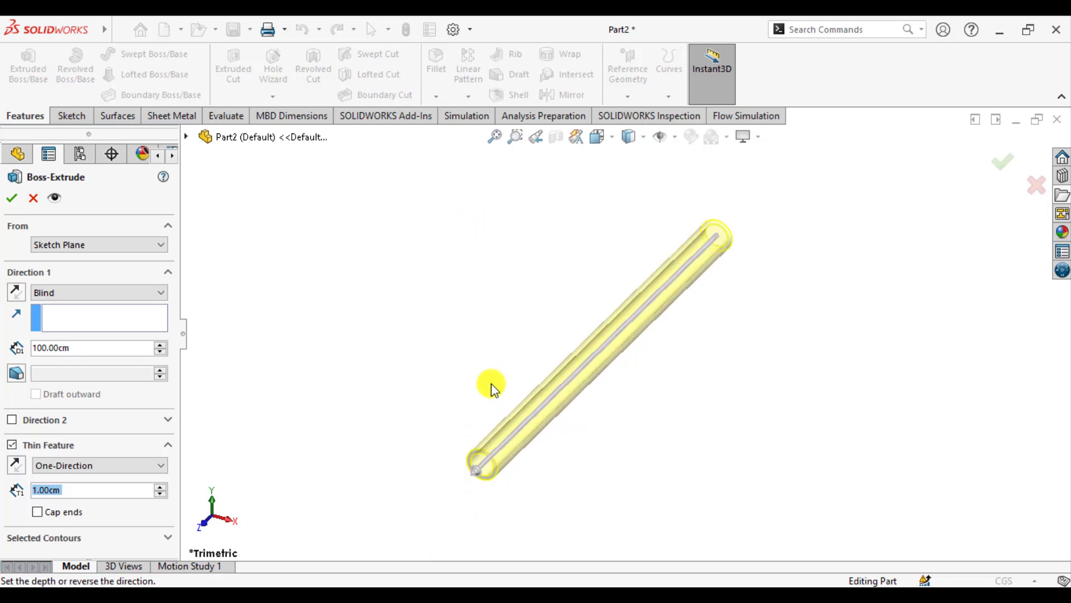
scroll(491, 388, down, 1)
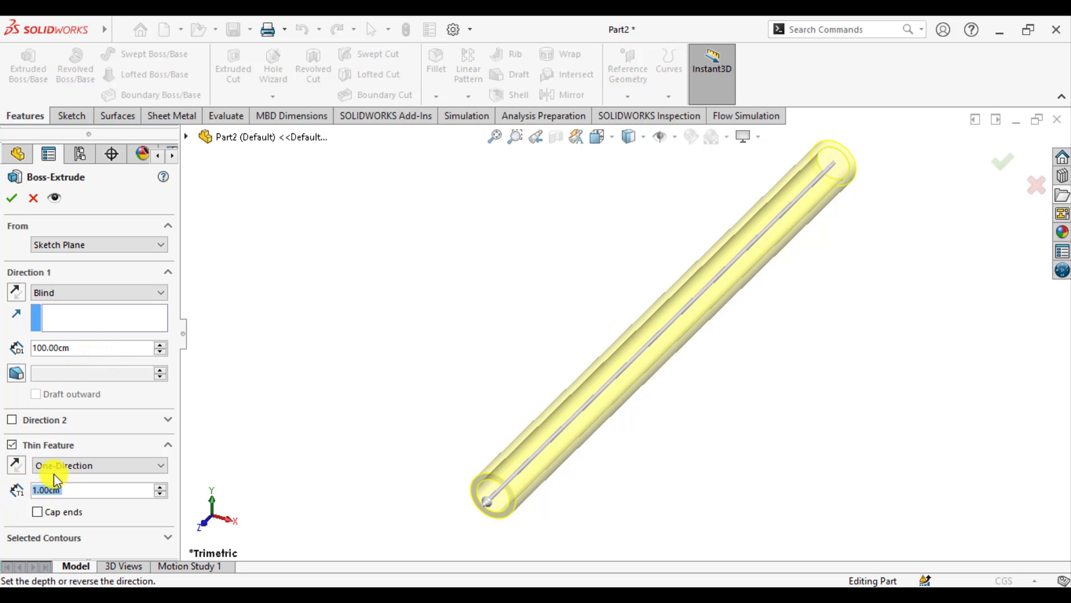
click(17, 465)
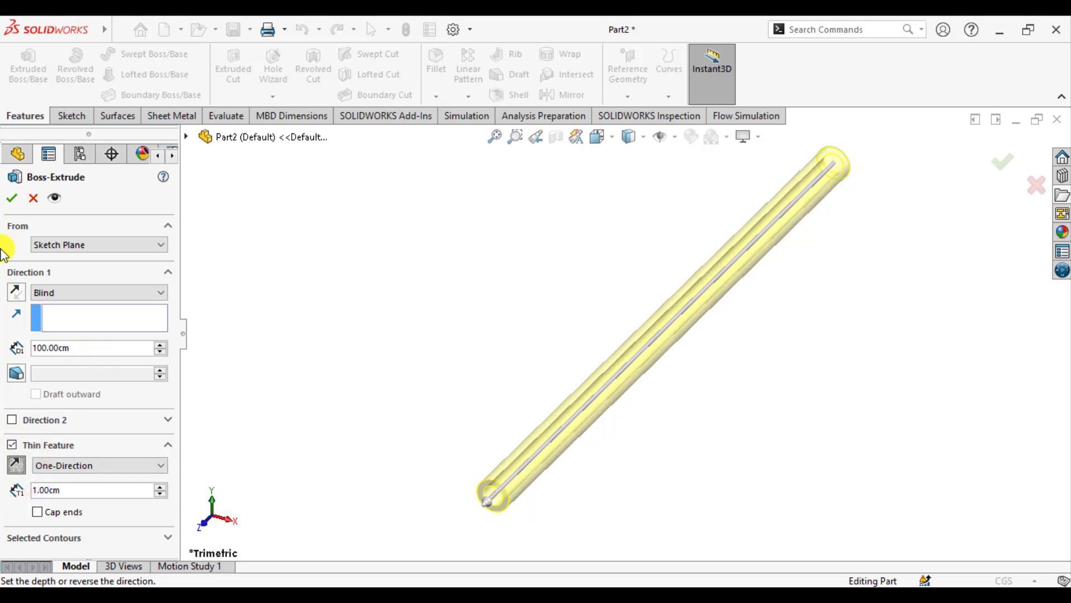
click(11, 198)
Step: Edit Sketch1 to change the circle diameter from 5 to 50 cm and rebuild
click(400, 332)
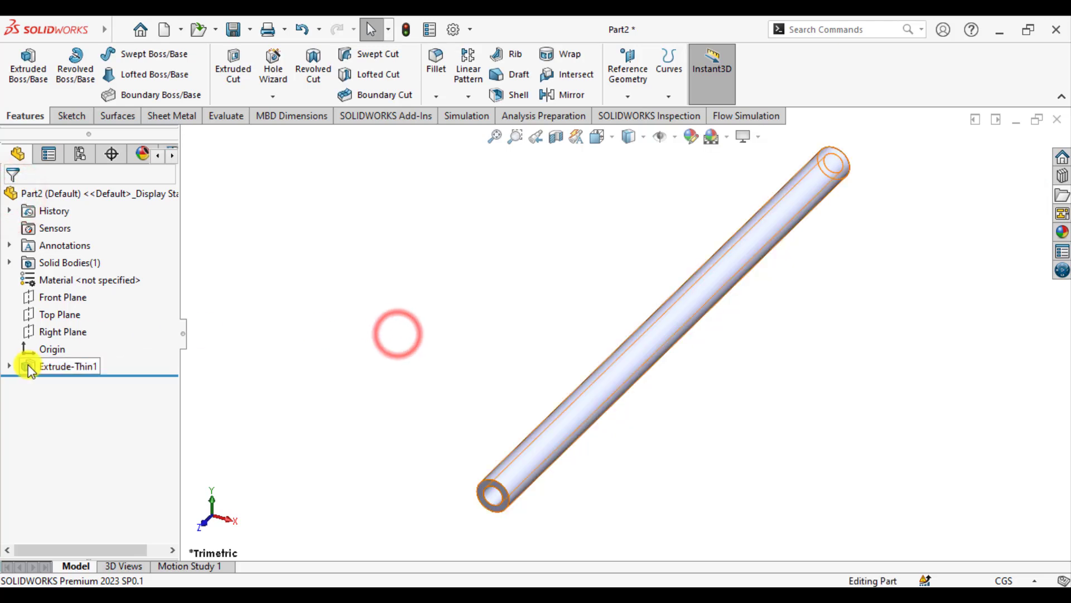
click(9, 366)
click(66, 384)
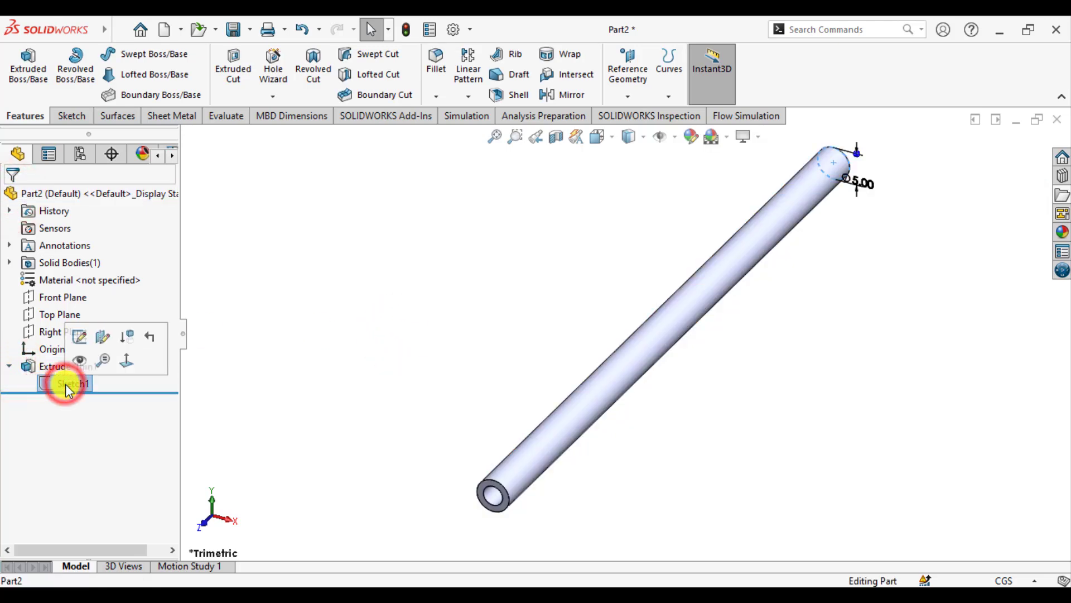
click(80, 336)
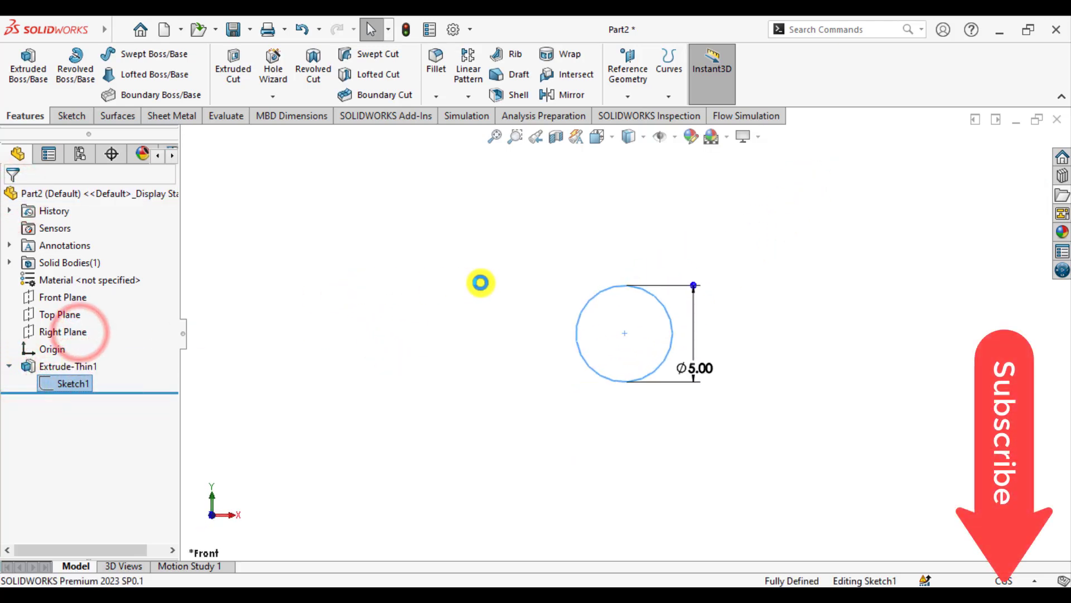
click(693, 373)
text(50)
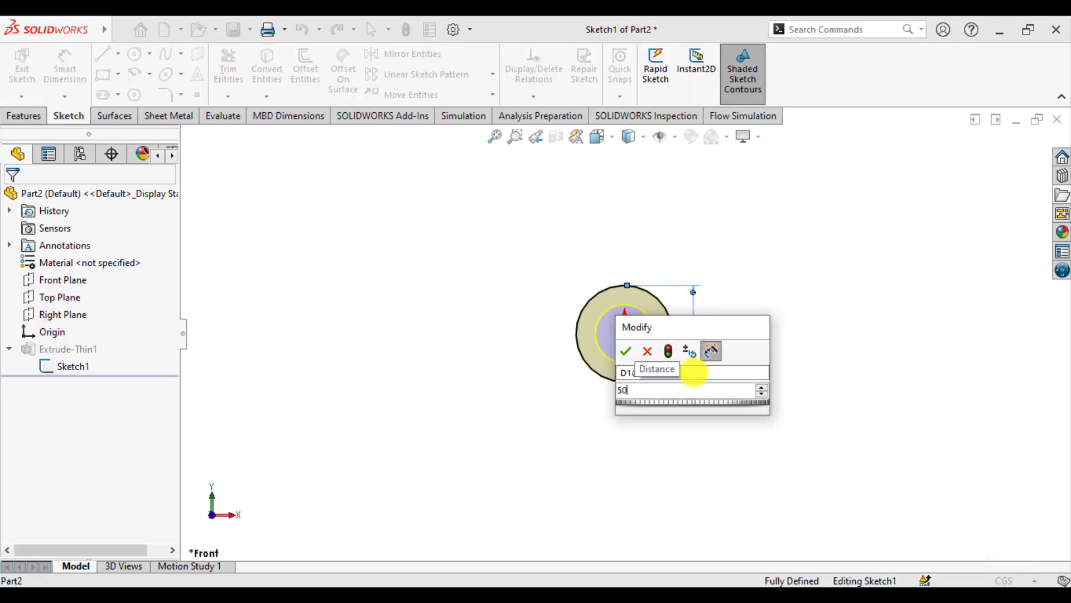
key(Return)
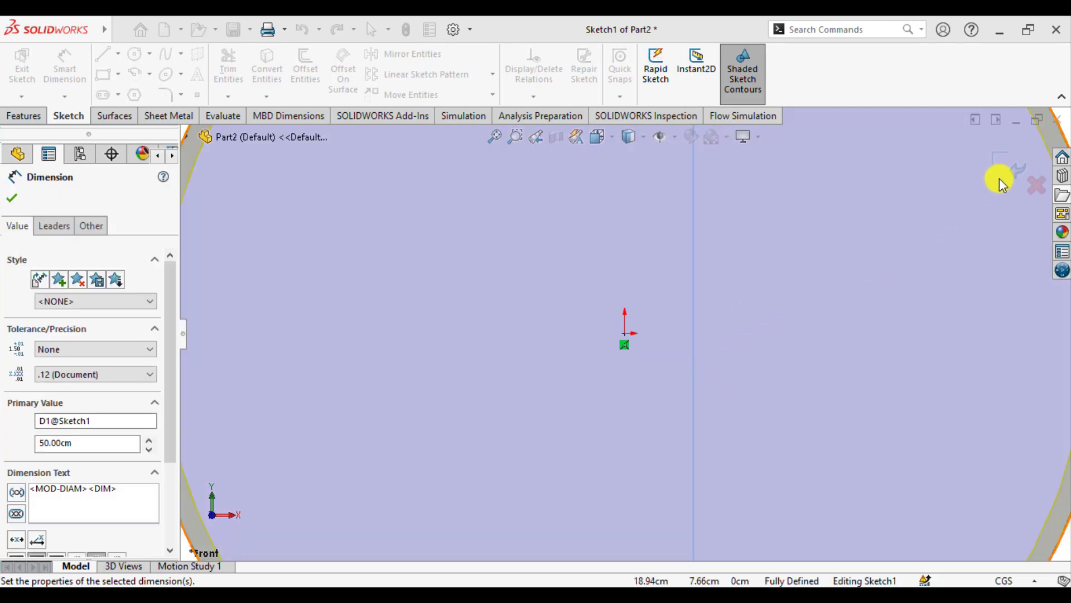
click(1003, 163)
Step: Rotate the pipe and inspect its outer and inner faces
key(f)
middle_drag(713, 318, 660, 387)
middle_drag(523, 326, 497, 305)
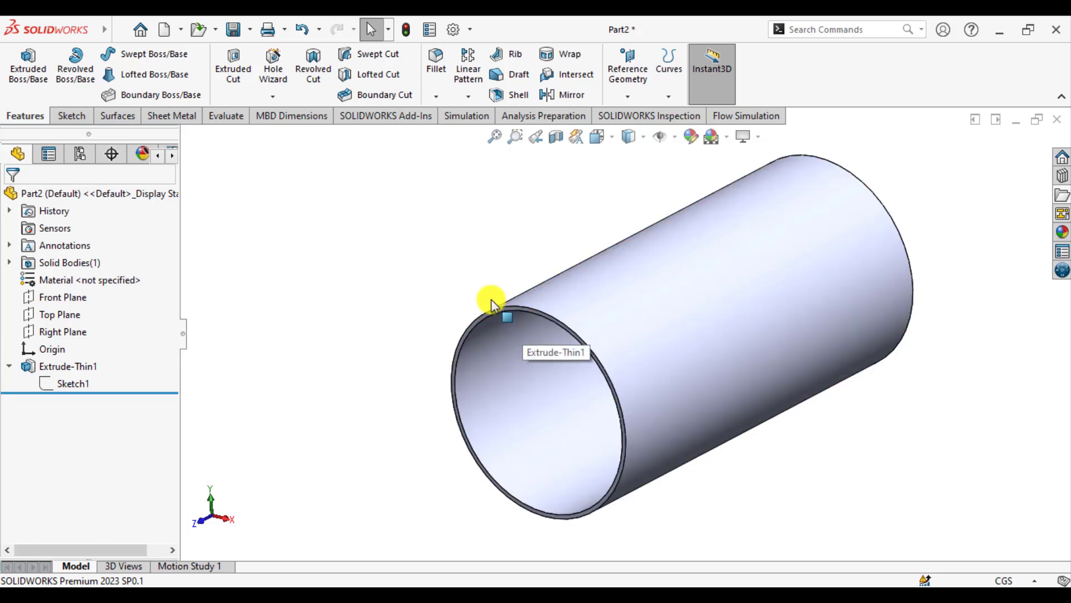
click(382, 263)
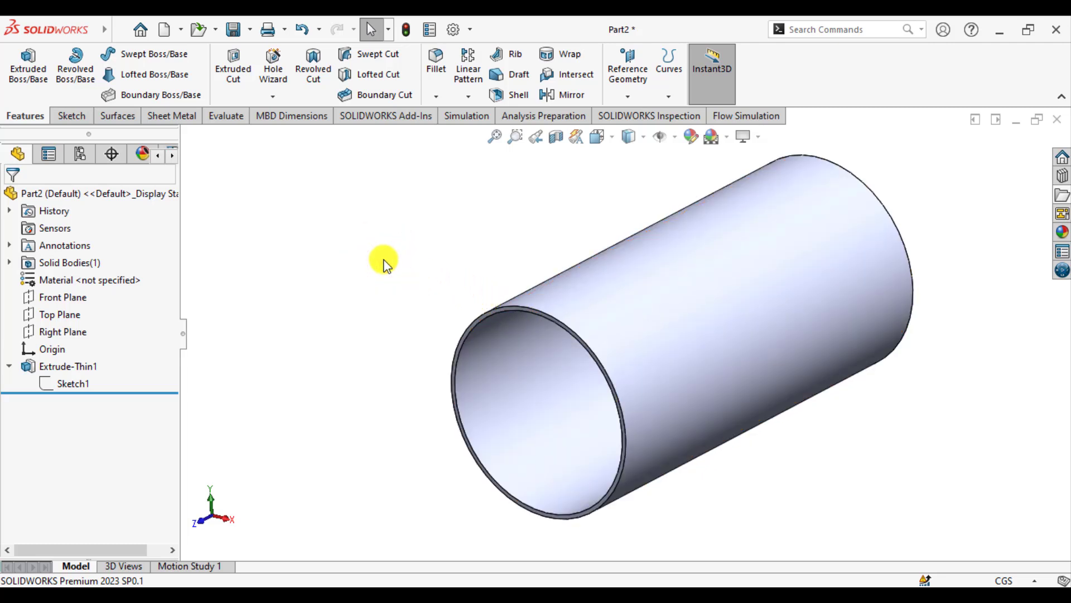
click(594, 308)
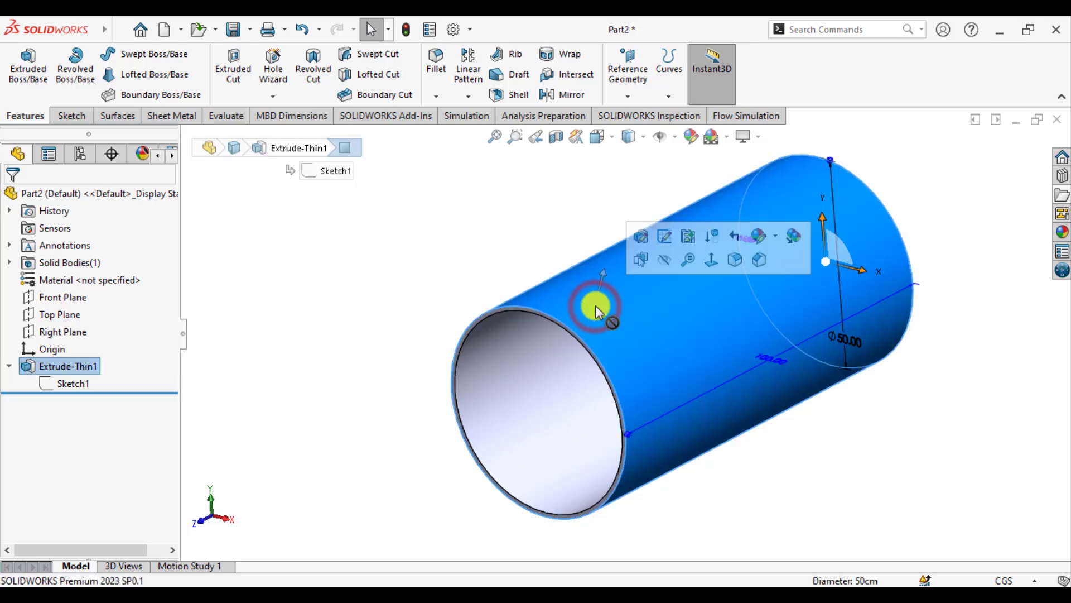
click(409, 317)
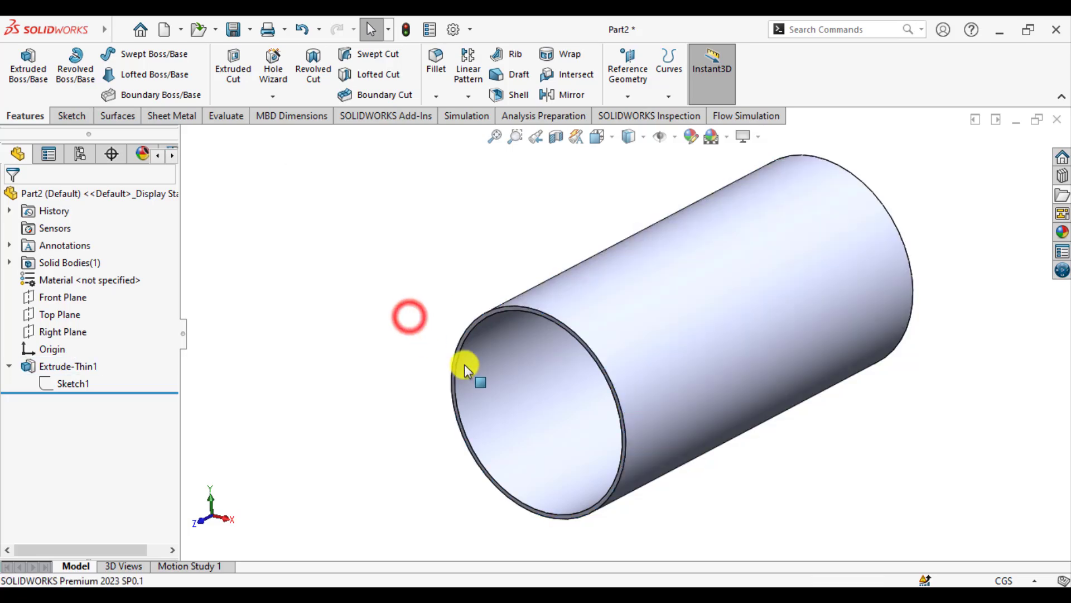
click(474, 370)
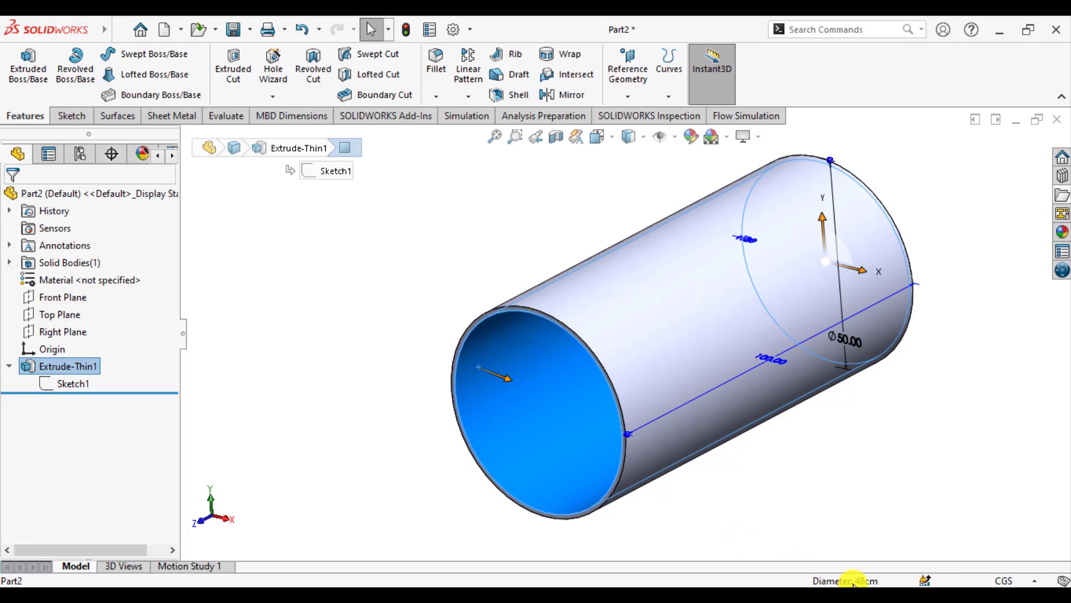
click(387, 311)
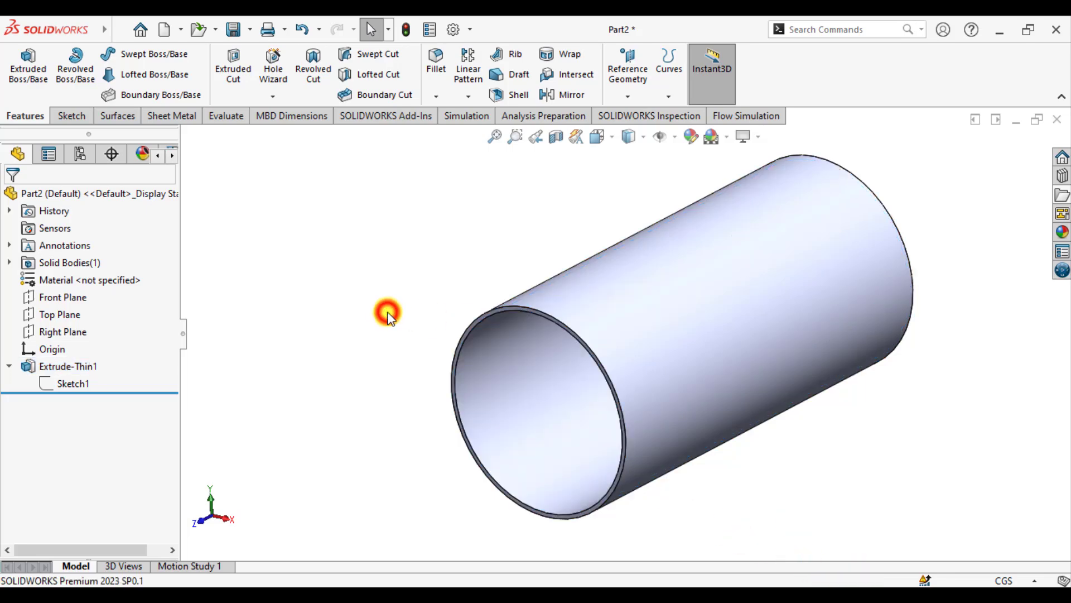
Step: Create a new thermal simulation study named Thermal 1
click(465, 115)
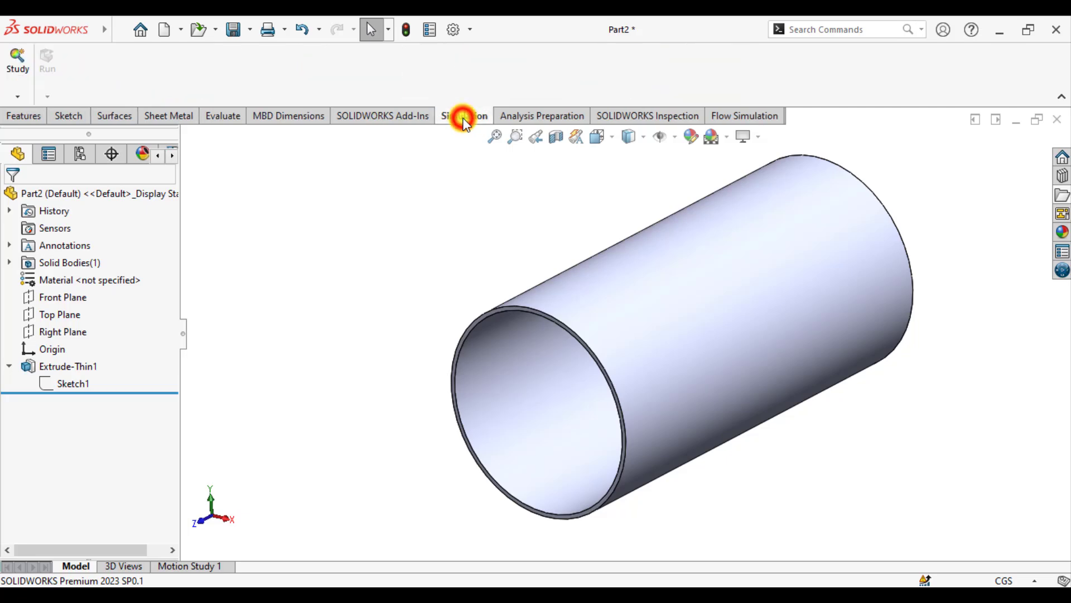
click(18, 62)
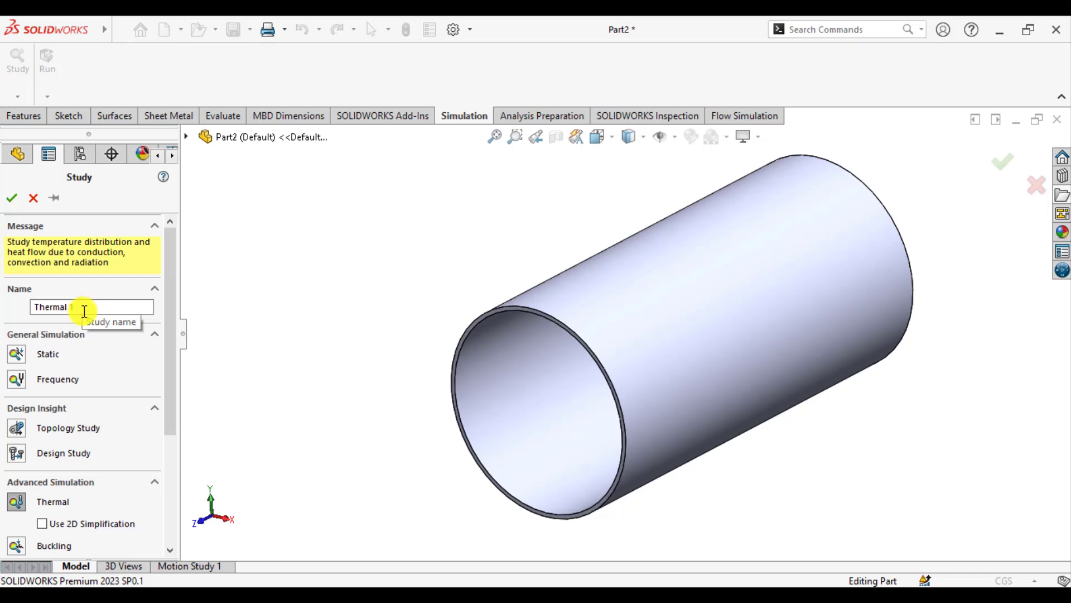
click(17, 504)
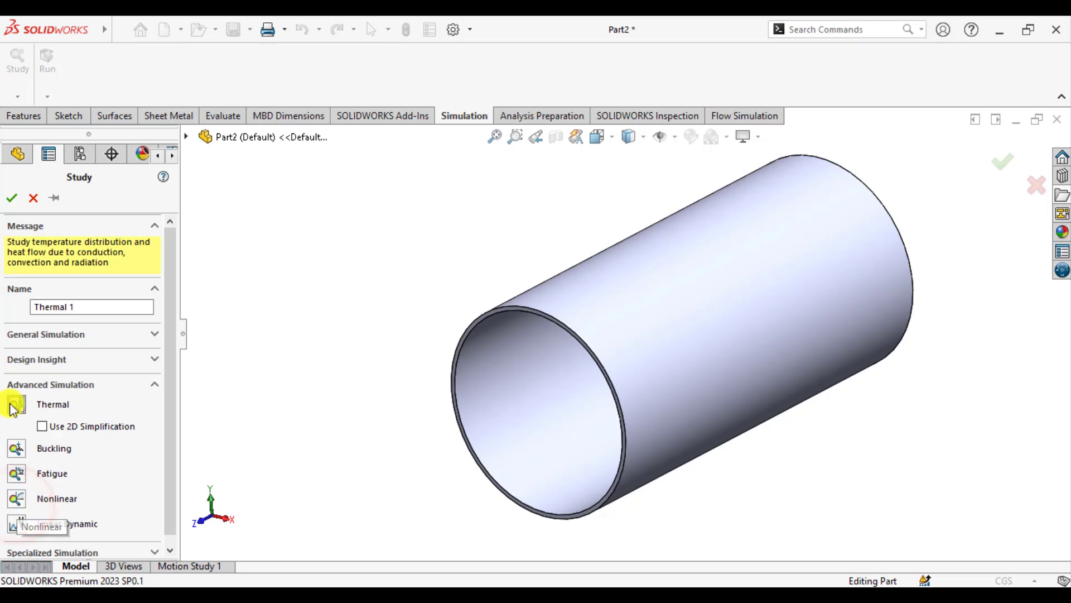
click(9, 198)
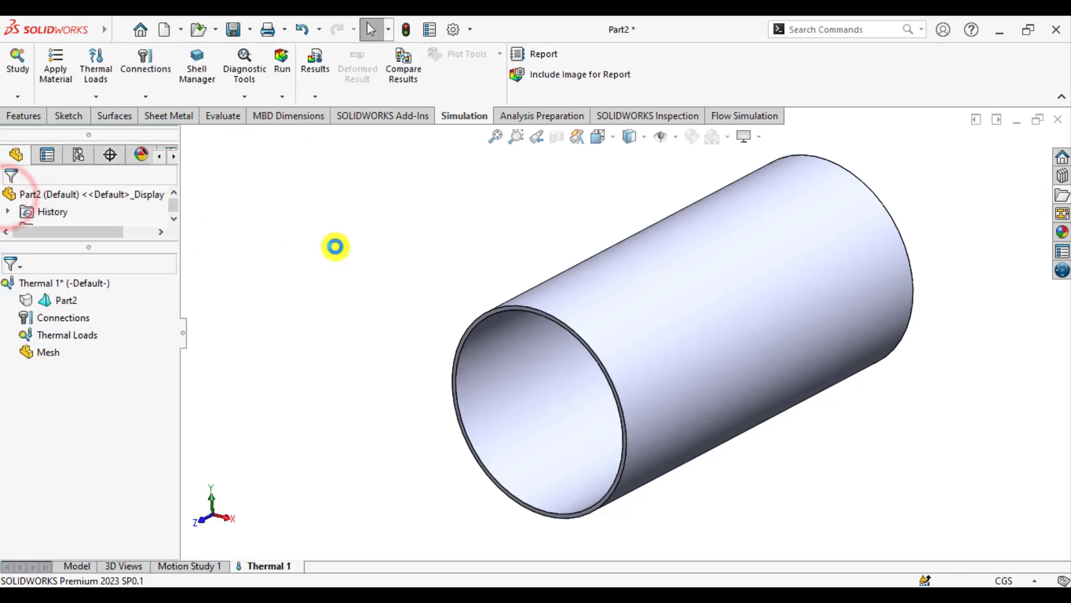
click(337, 237)
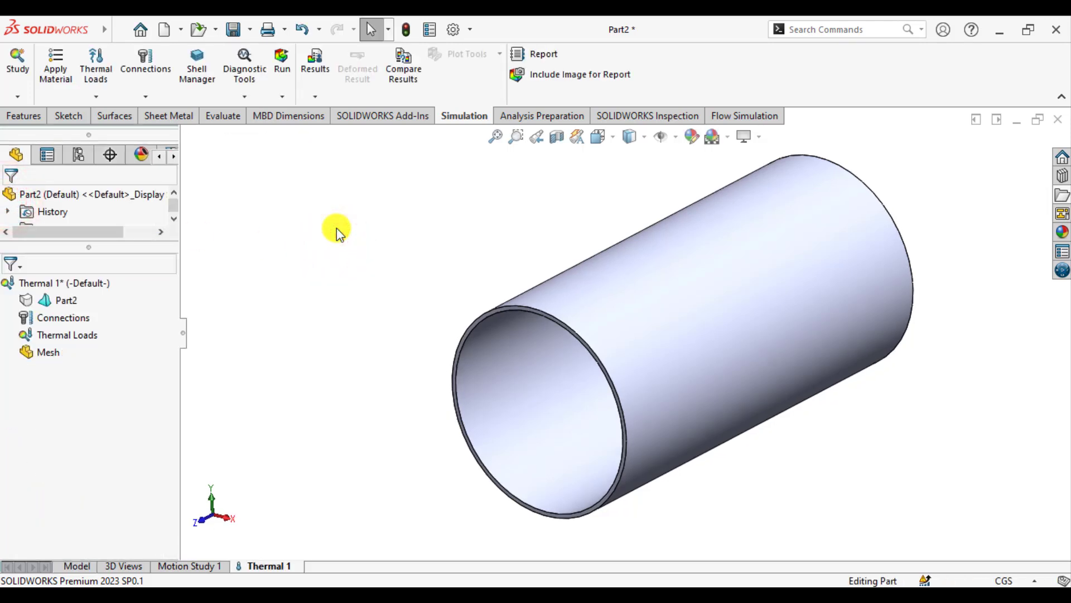
Step: Assign 1060 Alloy material to Part2 via Apply Favorite Material
right_click(62, 300)
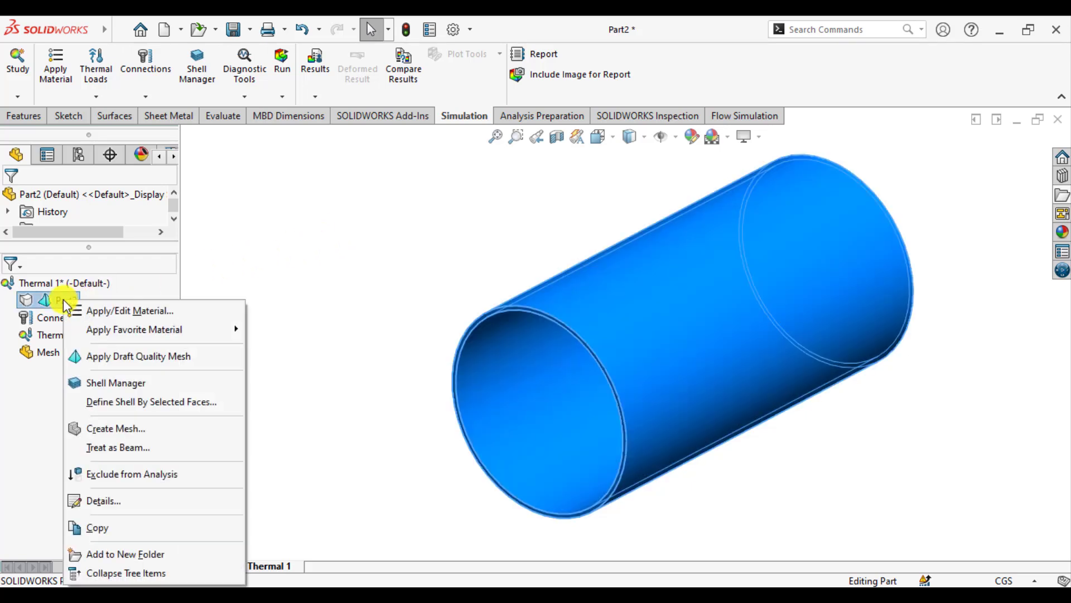
mouse_move(139, 329)
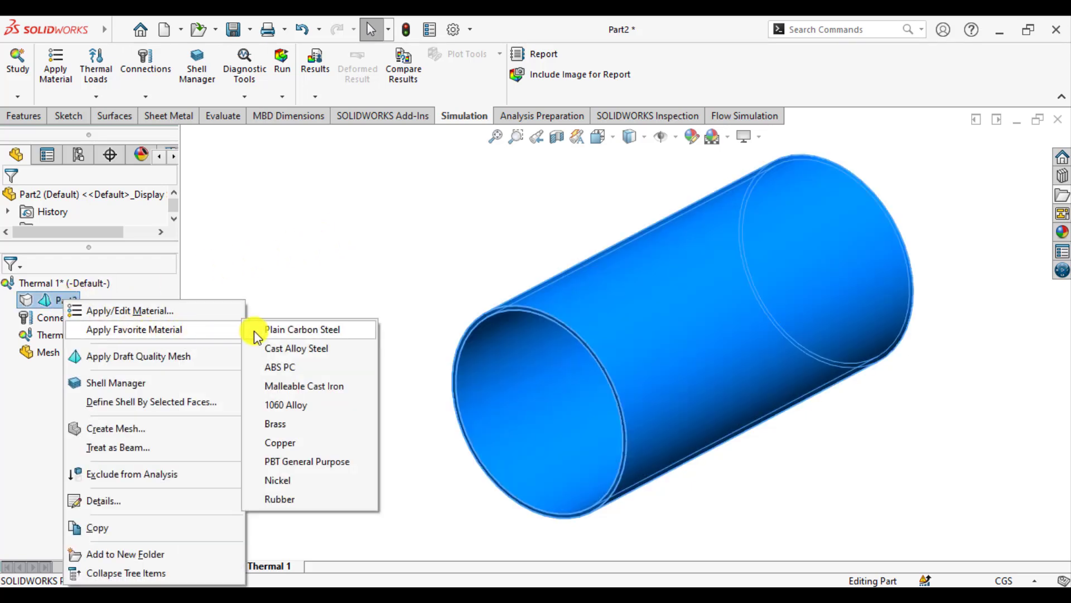
click(280, 410)
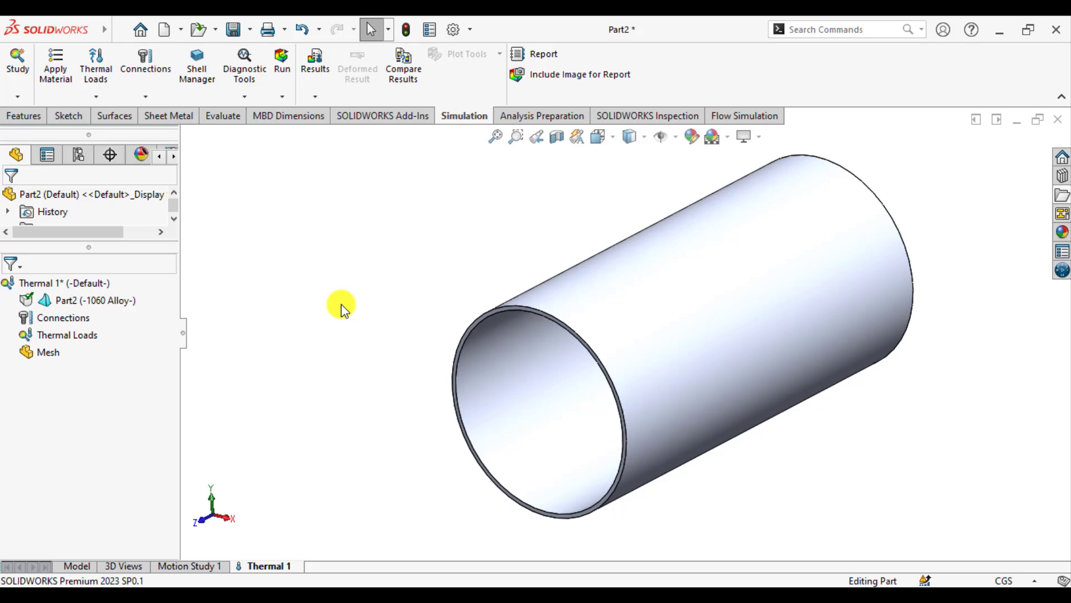
Step: After checking the solution manual, apply an 80 °C temperature load to the inner face
click(472, 583)
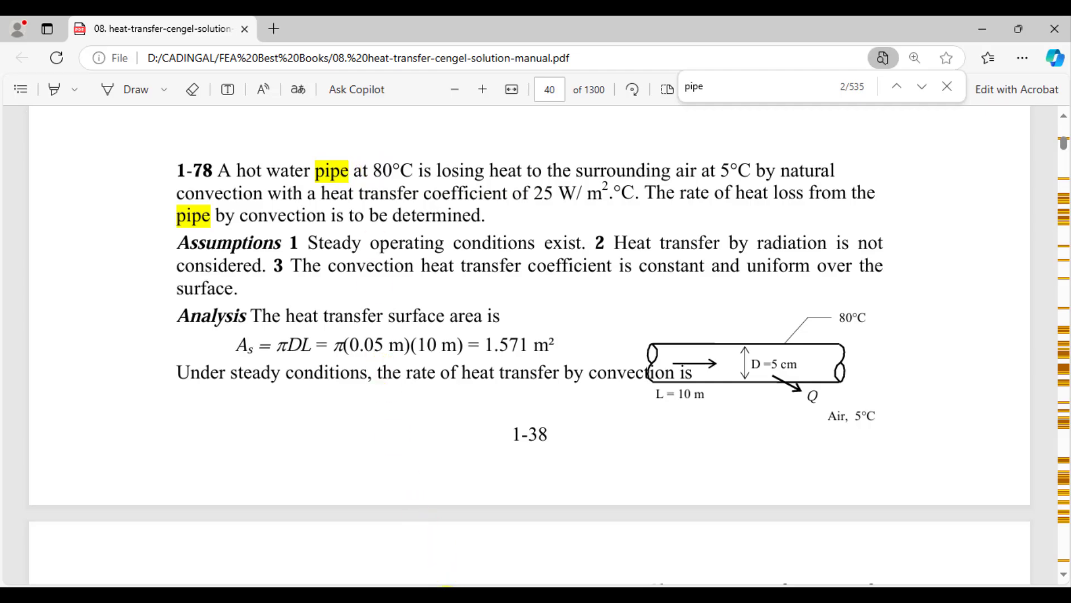
click(443, 583)
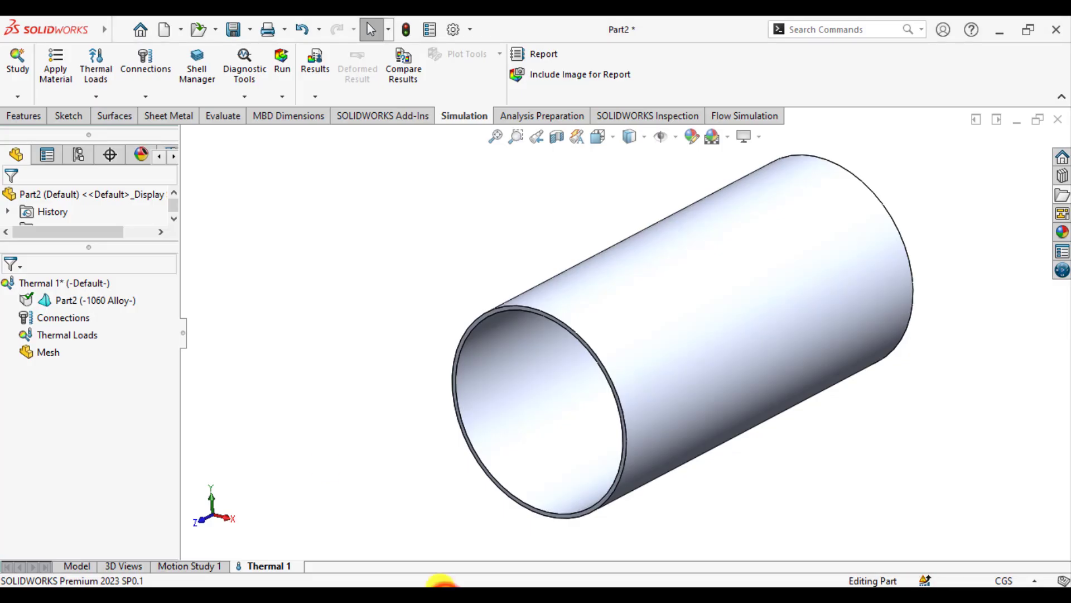
right_click(67, 337)
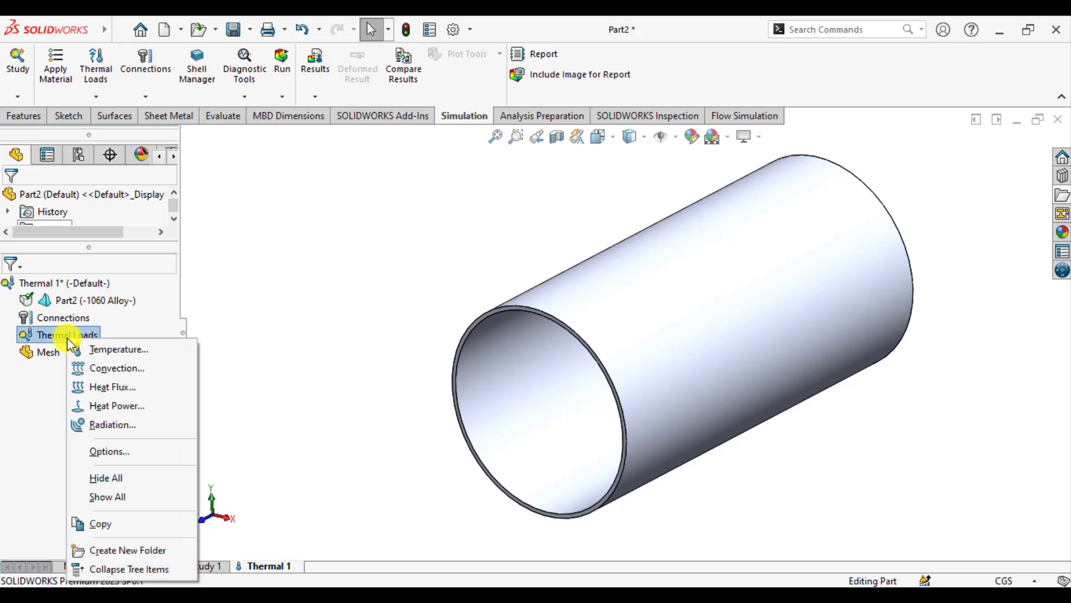
click(117, 350)
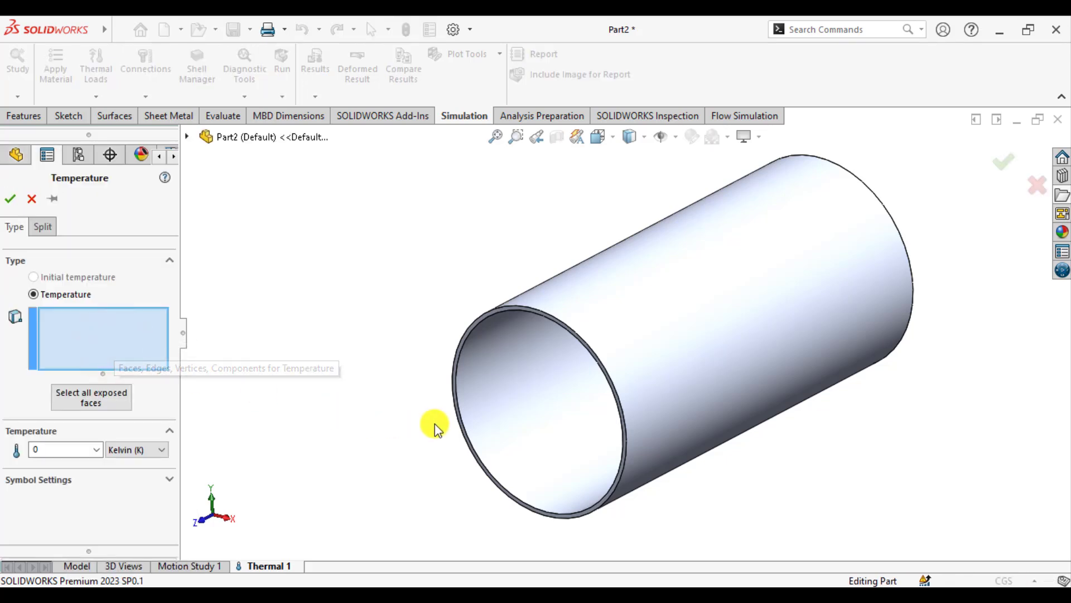
click(514, 411)
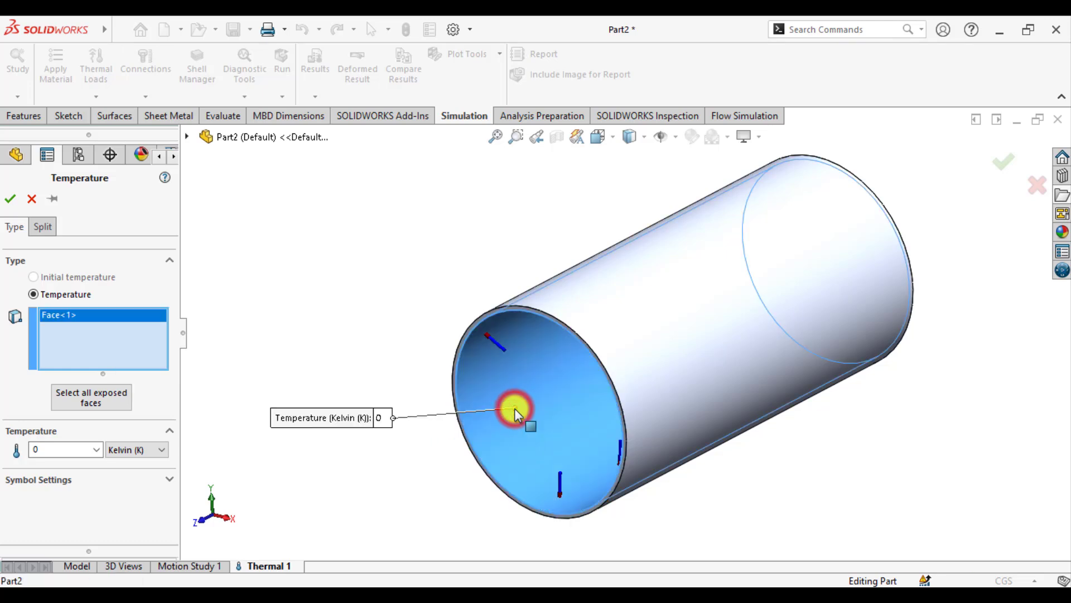
click(158, 452)
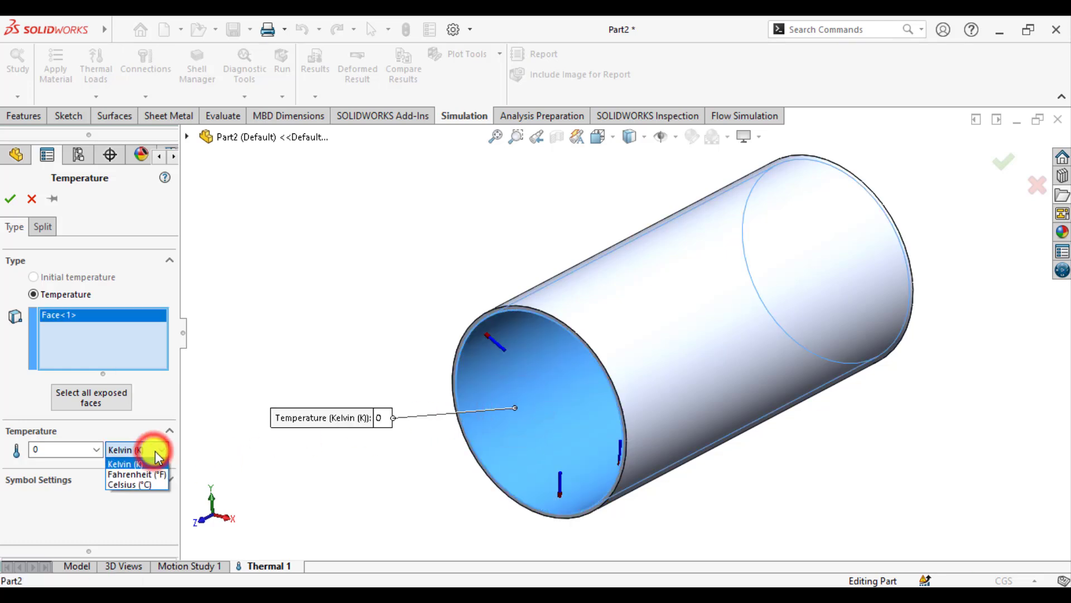
click(137, 483)
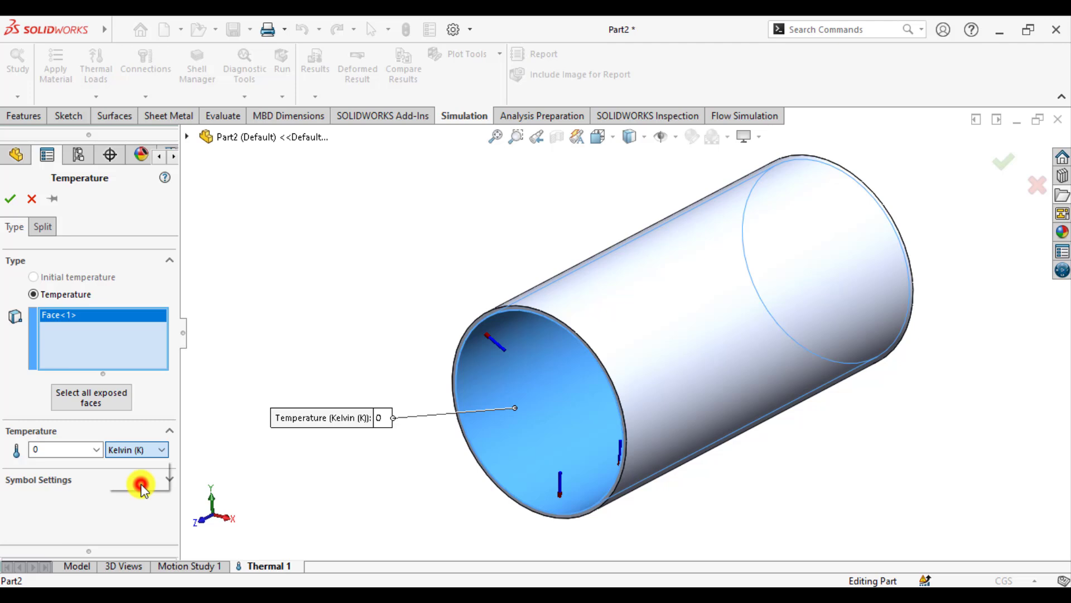
double_click(77, 450)
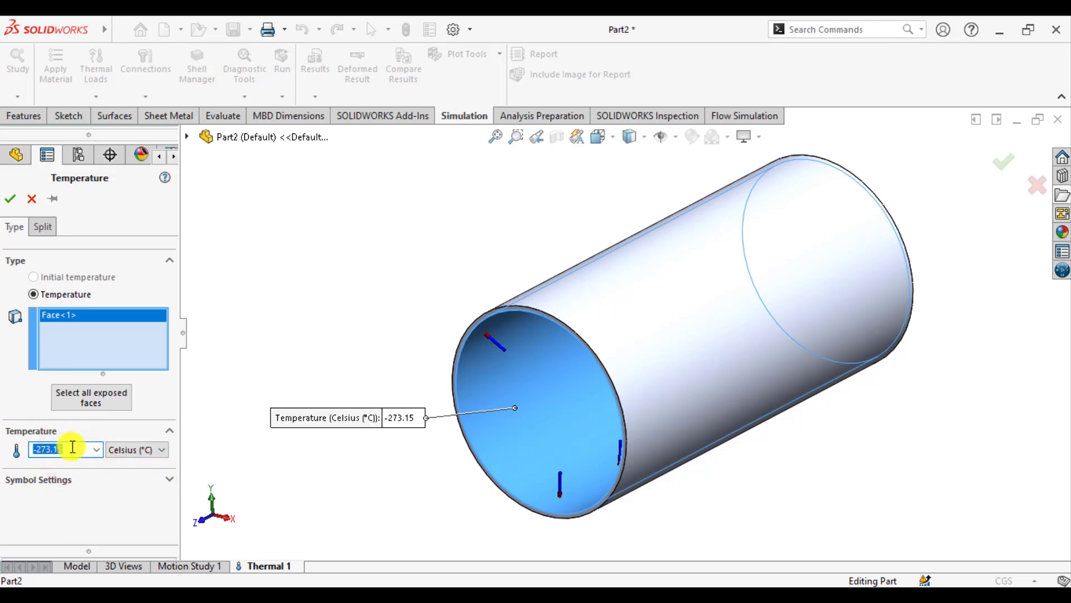
text(80)
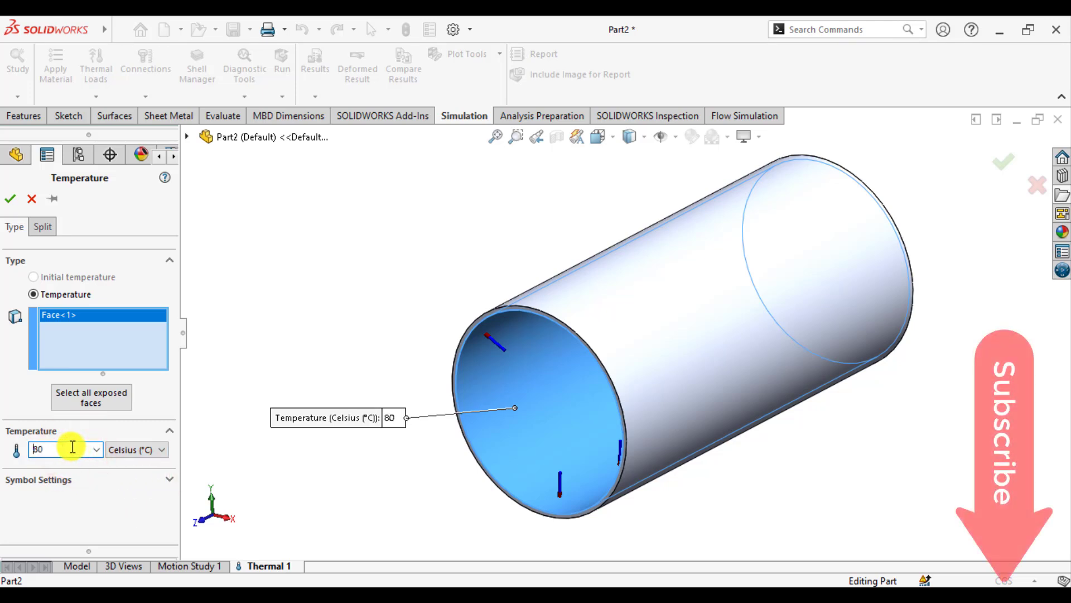
click(10, 200)
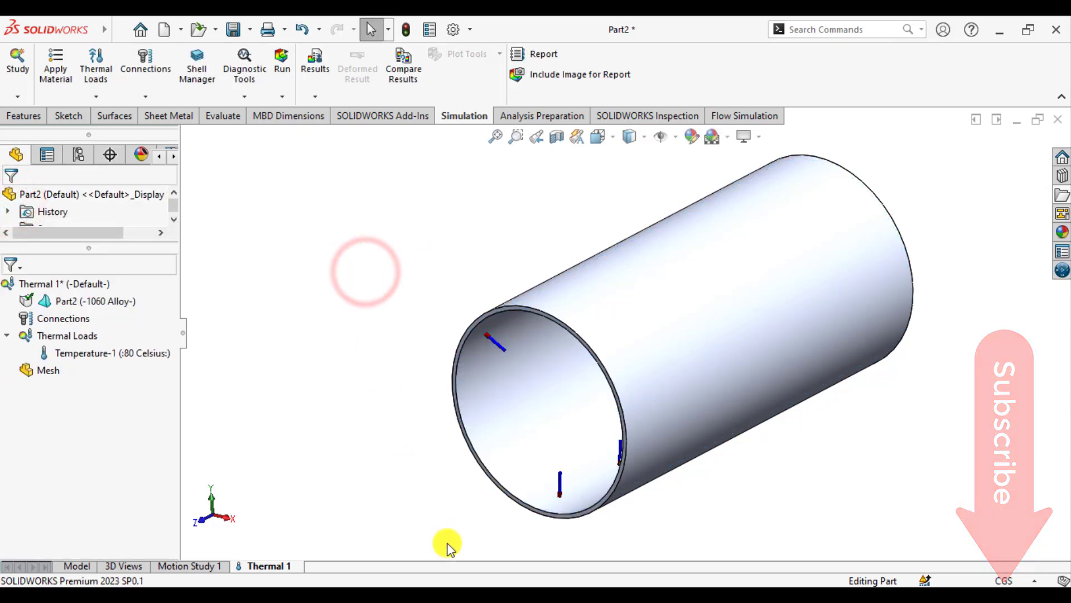
Step: In the solution manual PDF, select problem 1-78's 25 W/m²·°C convection coefficient
click(477, 592)
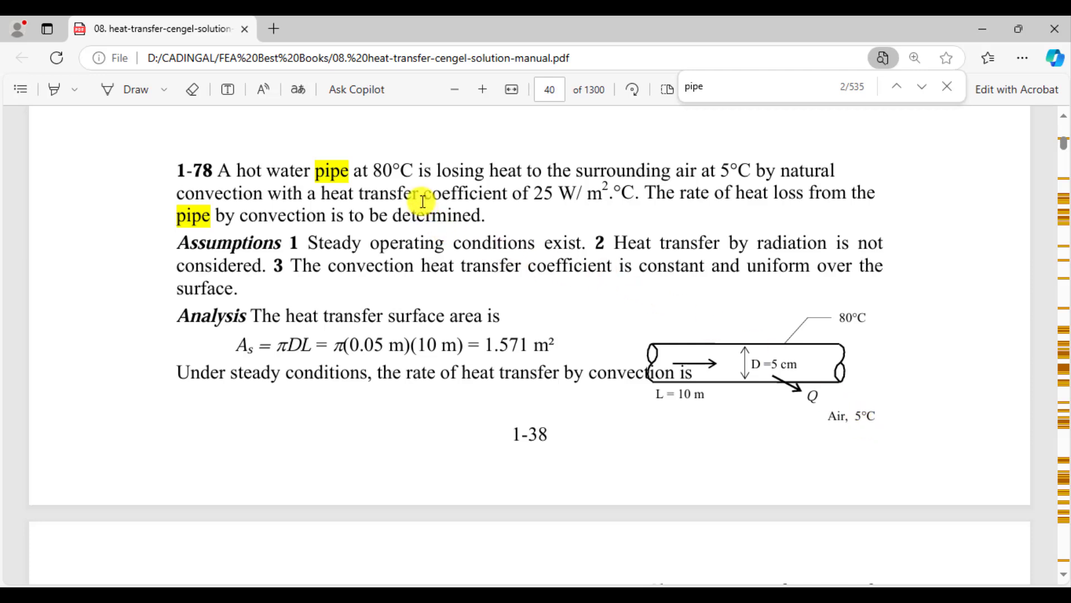
click(537, 189)
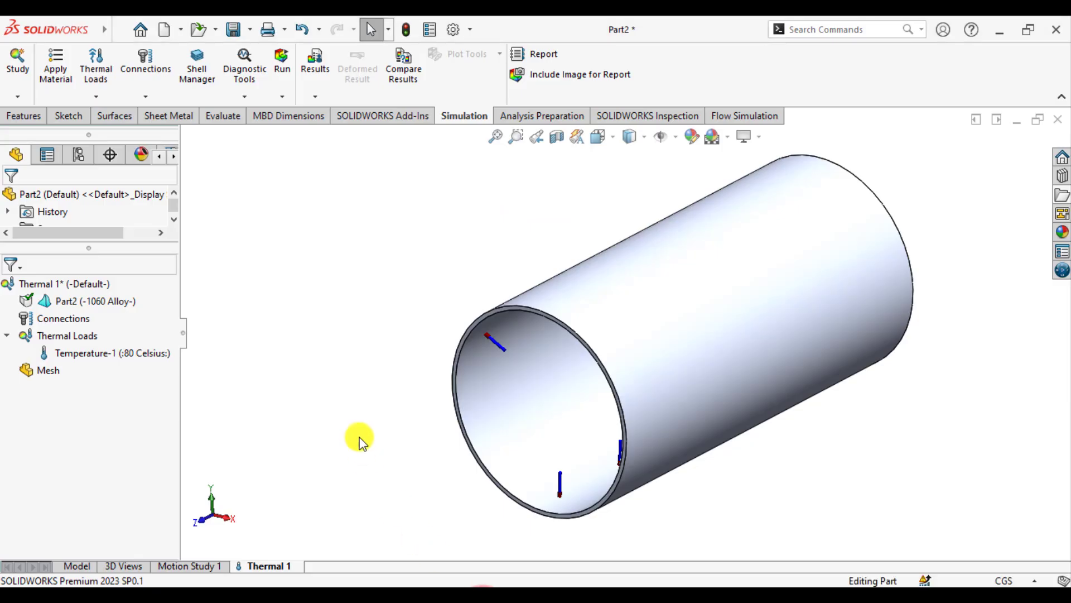
Step: Add convection on the outer face: 25 W/(m^2.K) coefficient, 278 K bulk ambient temperature
click(360, 440)
right_click(88, 336)
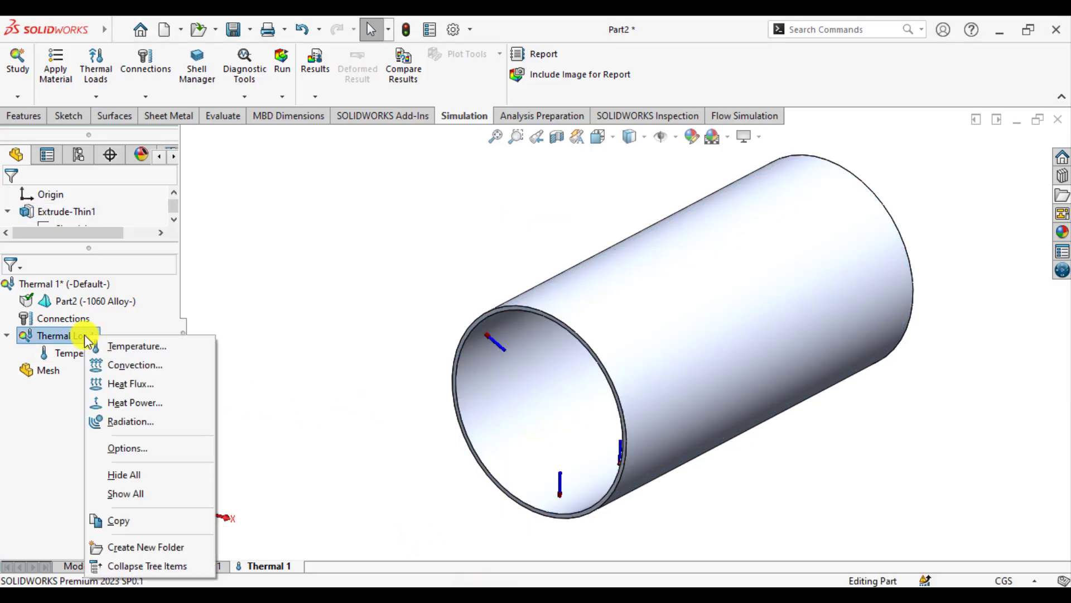
click(123, 365)
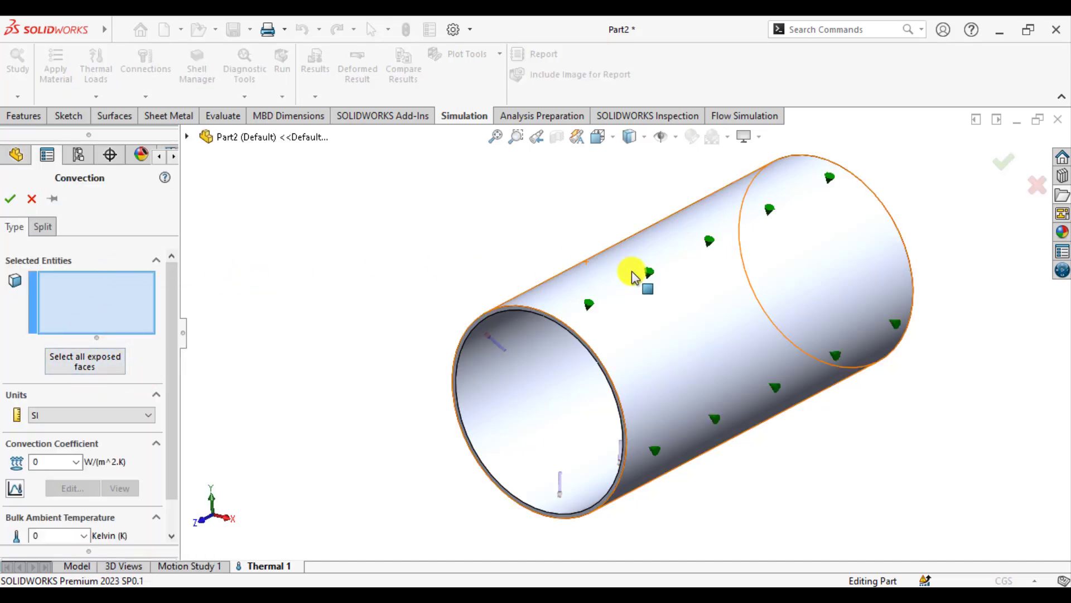
click(668, 308)
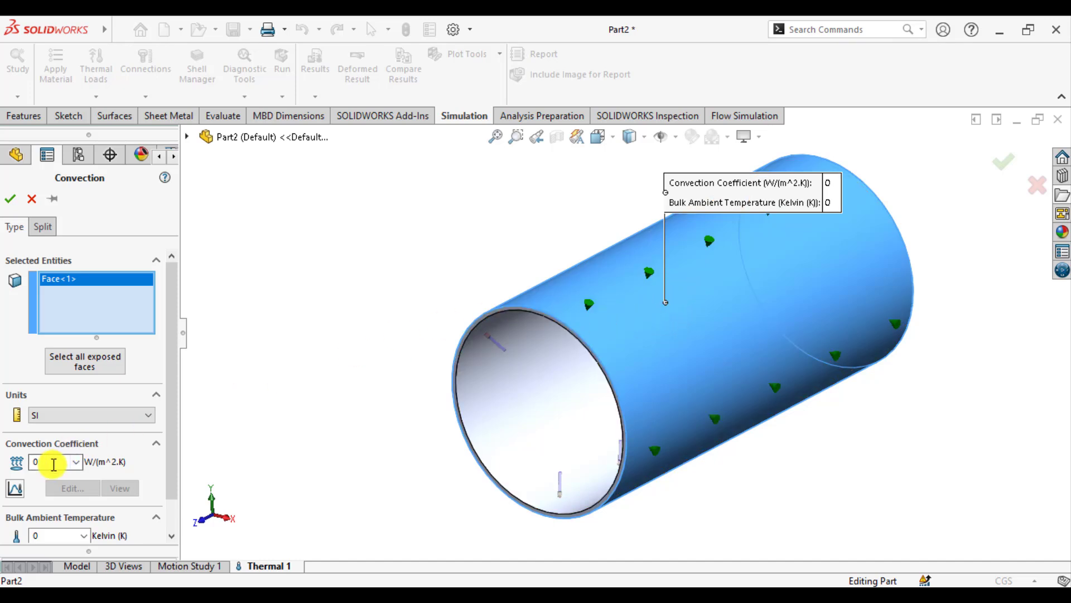
double_click(53, 462)
double_click(43, 536)
drag(173, 470, 174, 501)
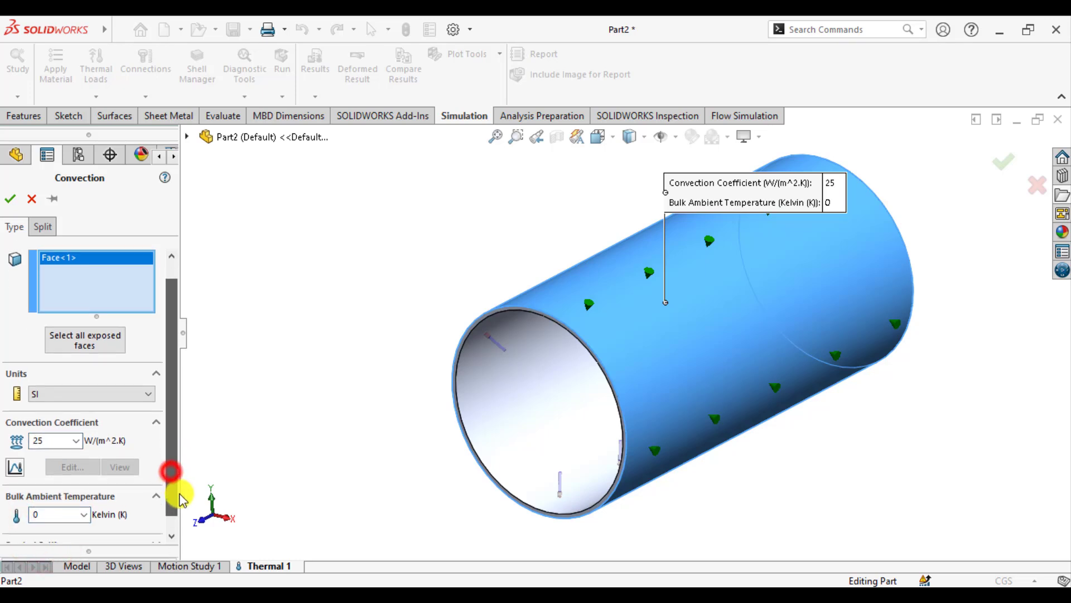
double_click(51, 498)
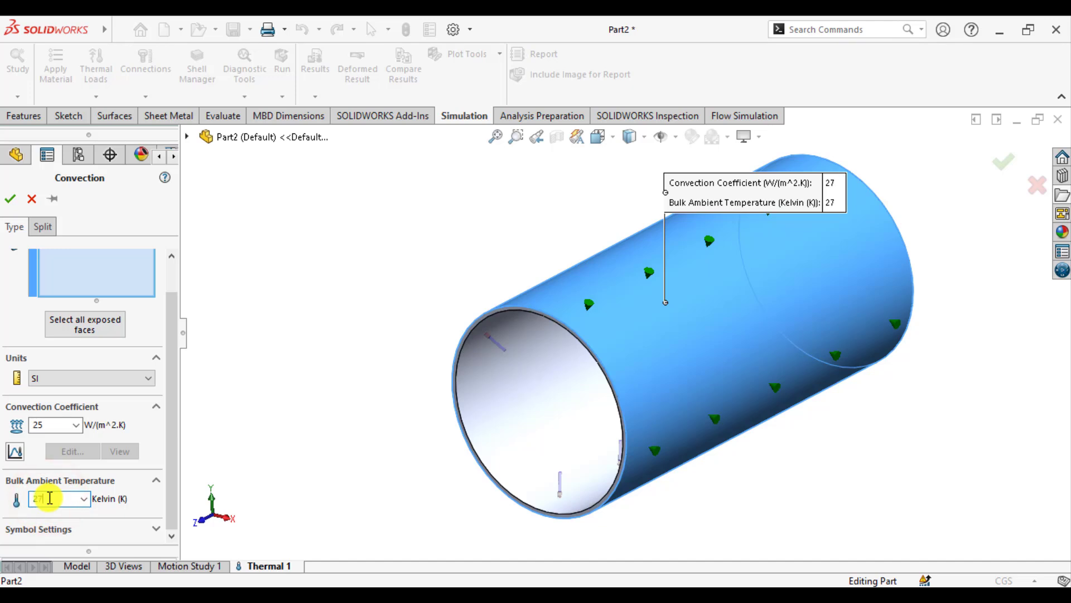
click(50, 498)
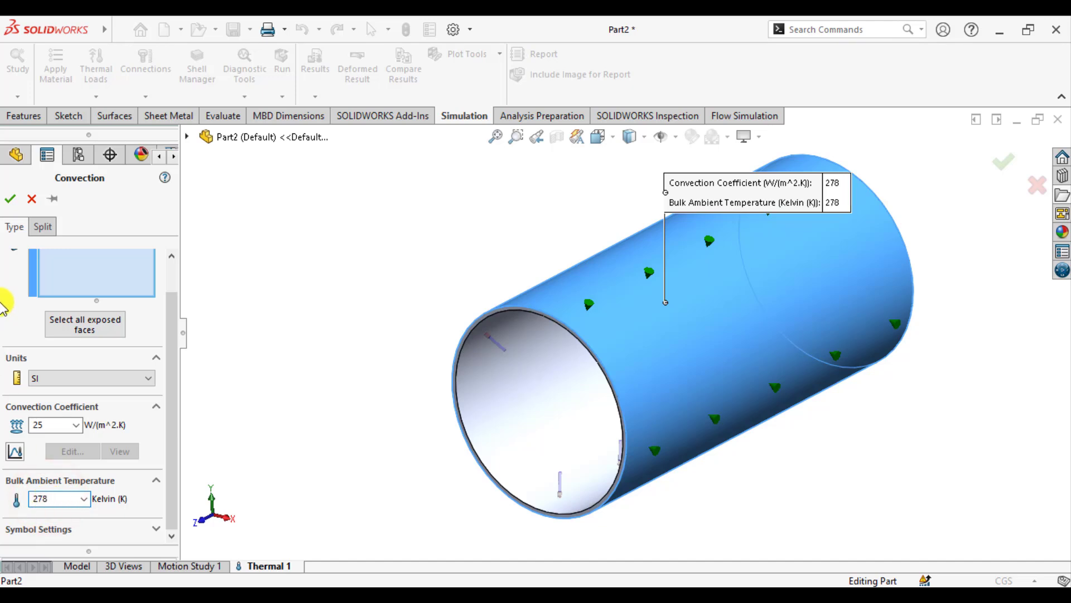
click(10, 199)
click(408, 264)
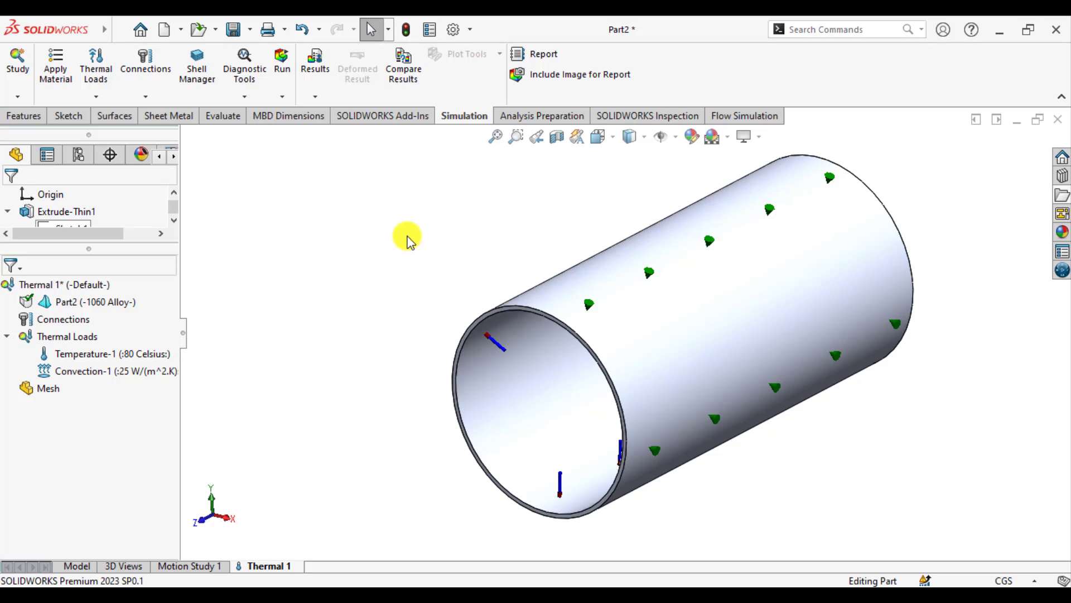
Step: Run the Thermal 1 study to produce the Thermal1 temperature plot
click(281, 61)
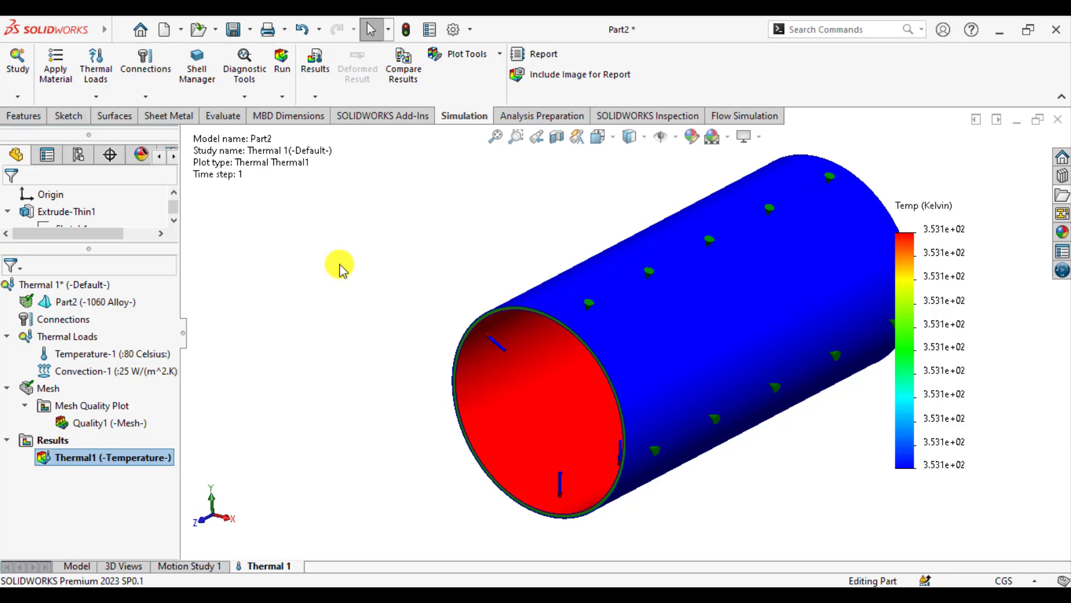
scroll(342, 270, down, 2)
scroll(614, 333, down, 2)
scroll(477, 306, up, 3)
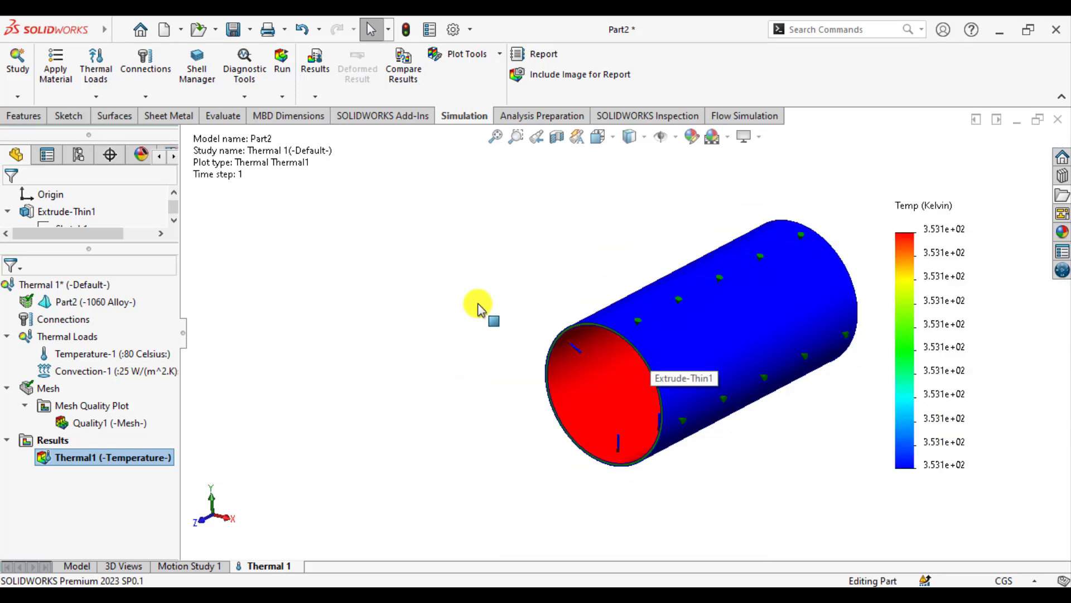
scroll(748, 305, up, 1)
scroll(777, 299, down, 2)
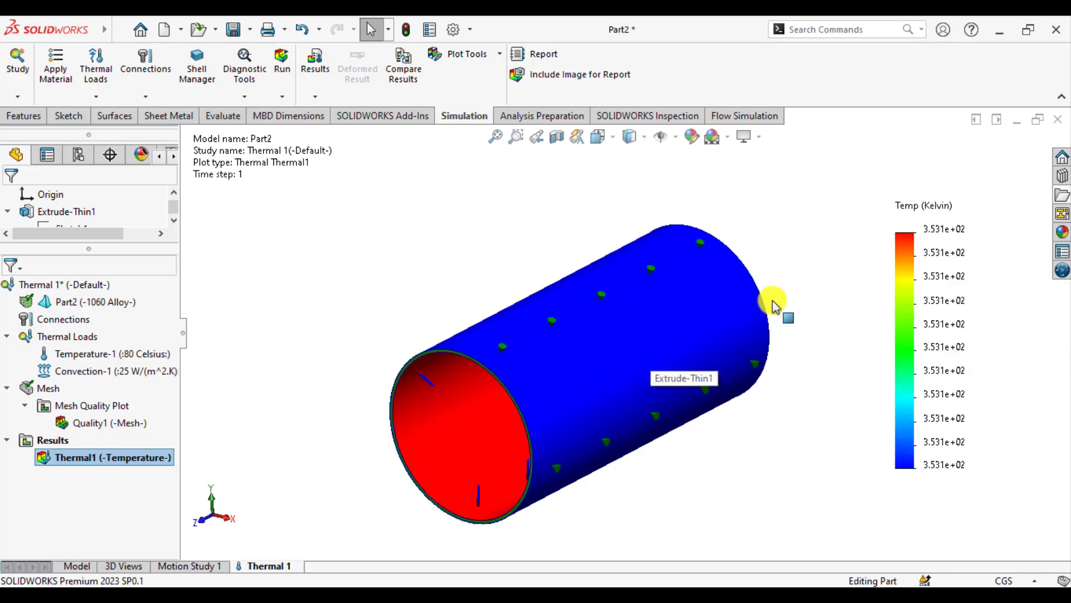
click(825, 216)
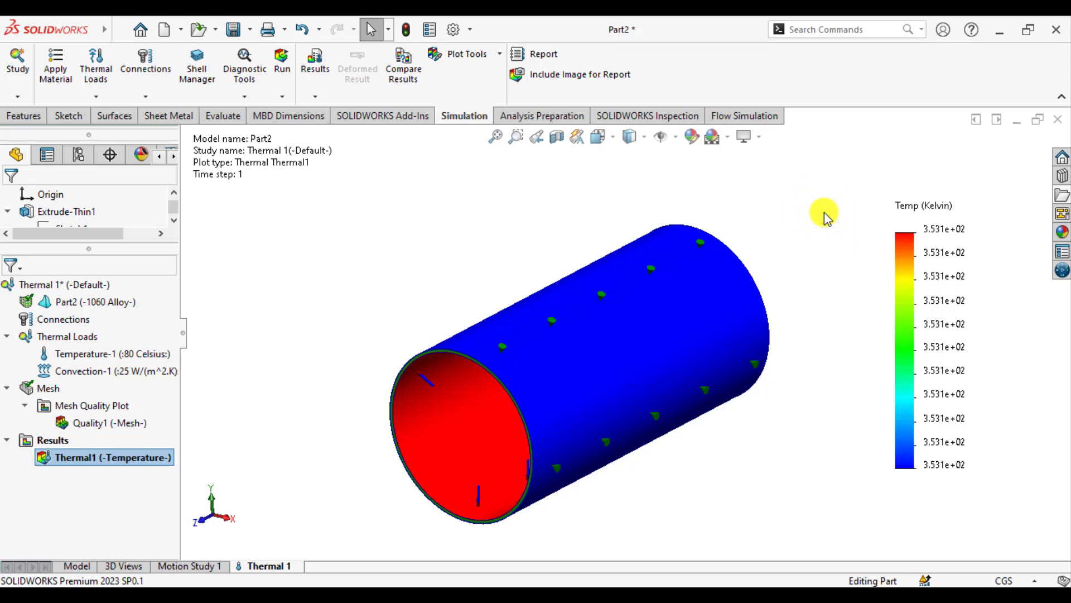
Step: List heat power for the outer face, giving 2,904 W out and 2,947.4 W whole model
right_click(44, 441)
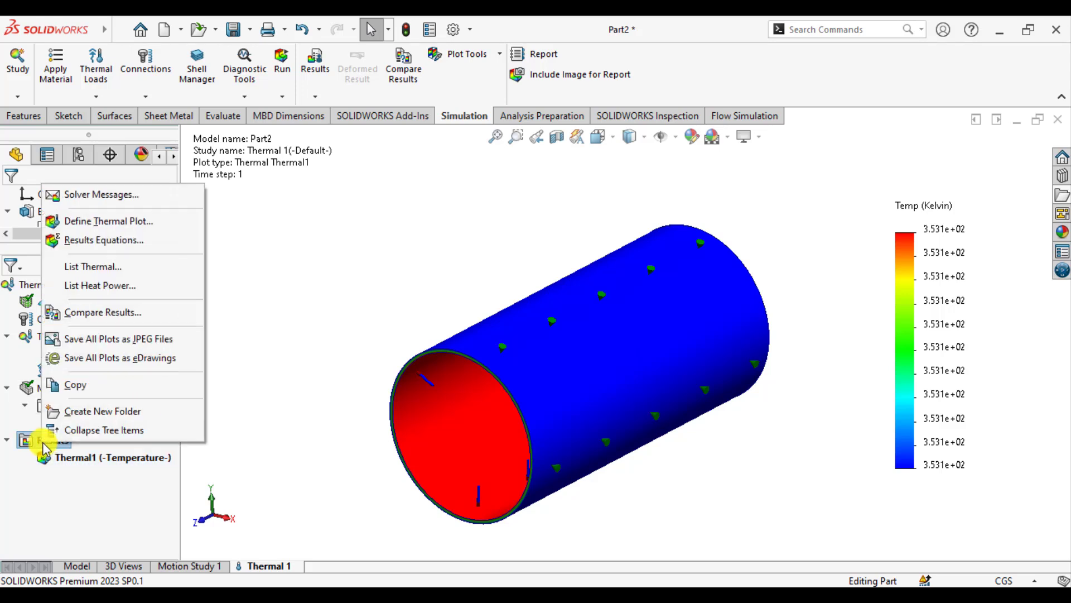
click(95, 286)
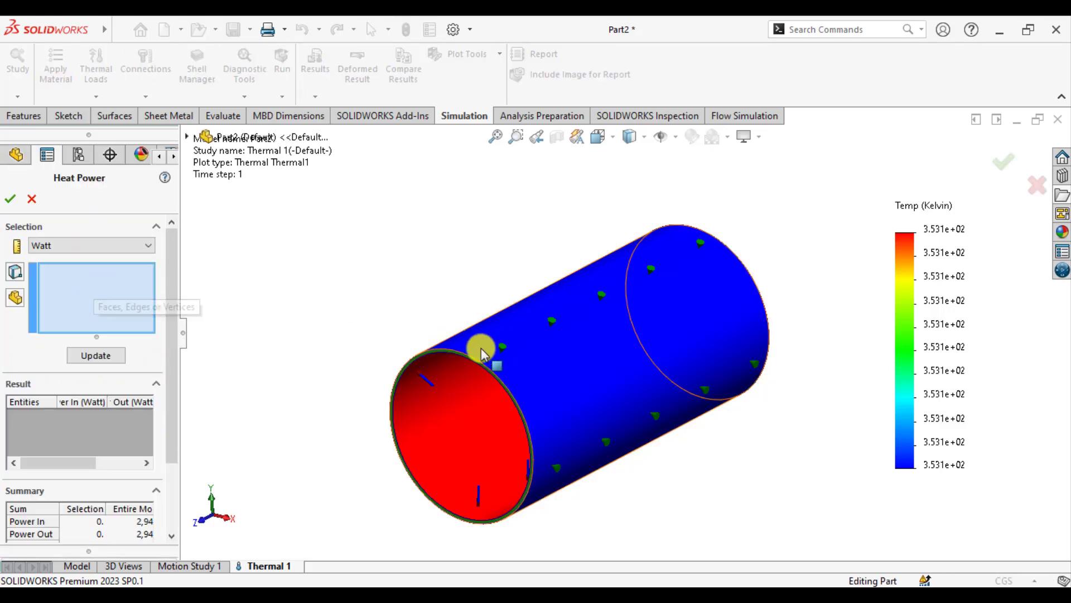
click(557, 357)
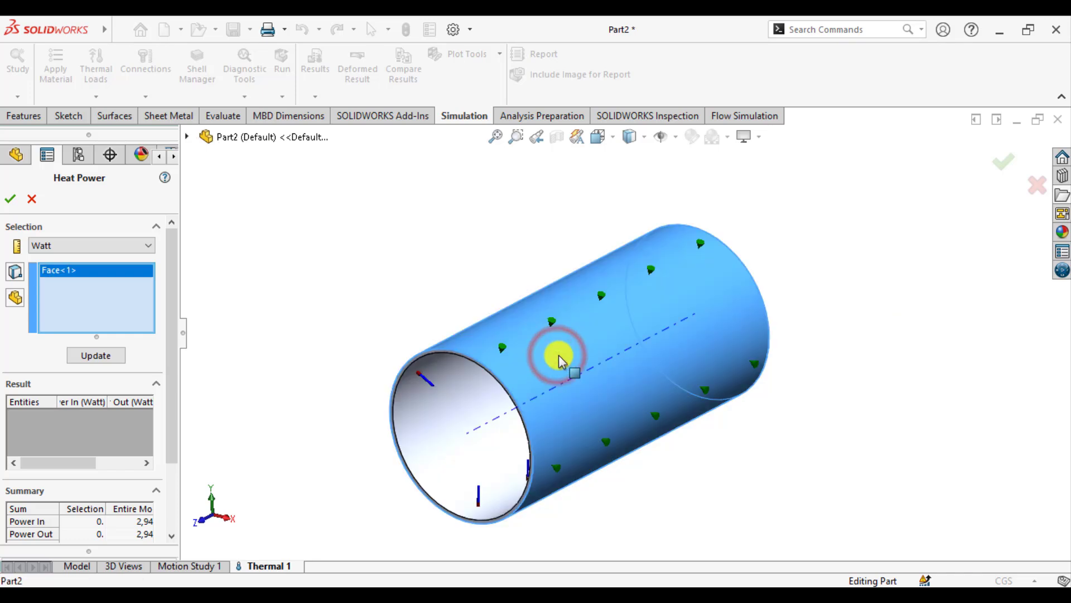
click(97, 356)
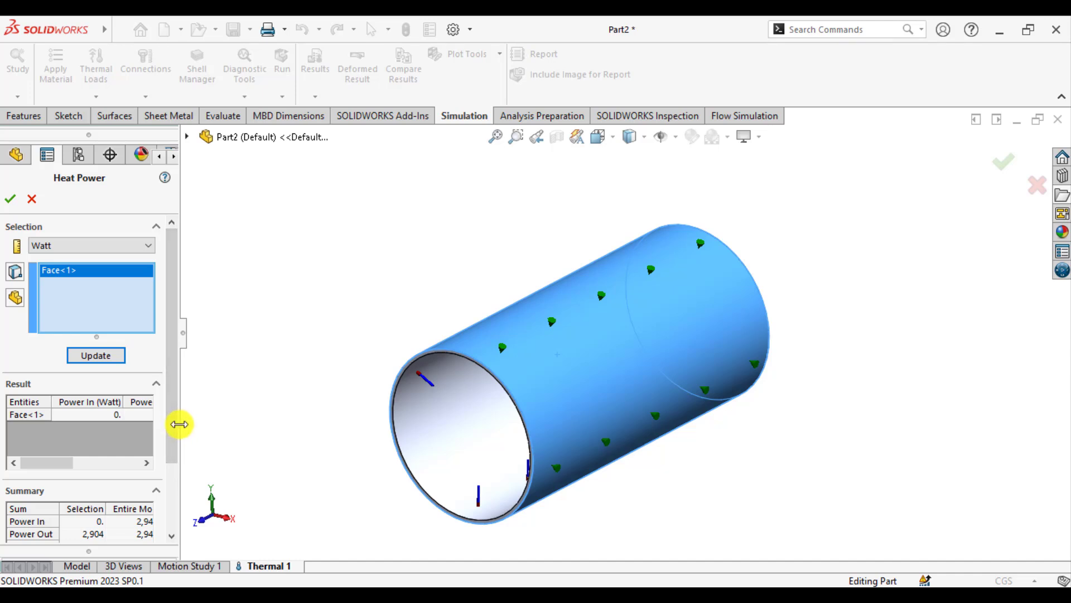
drag(183, 424, 218, 424)
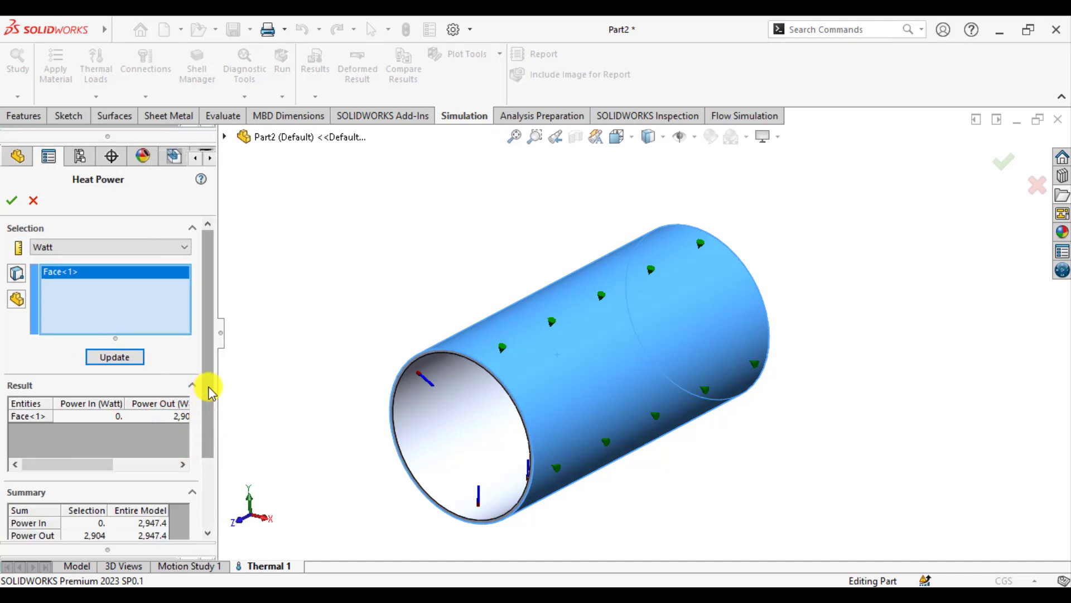
drag(207, 386, 208, 468)
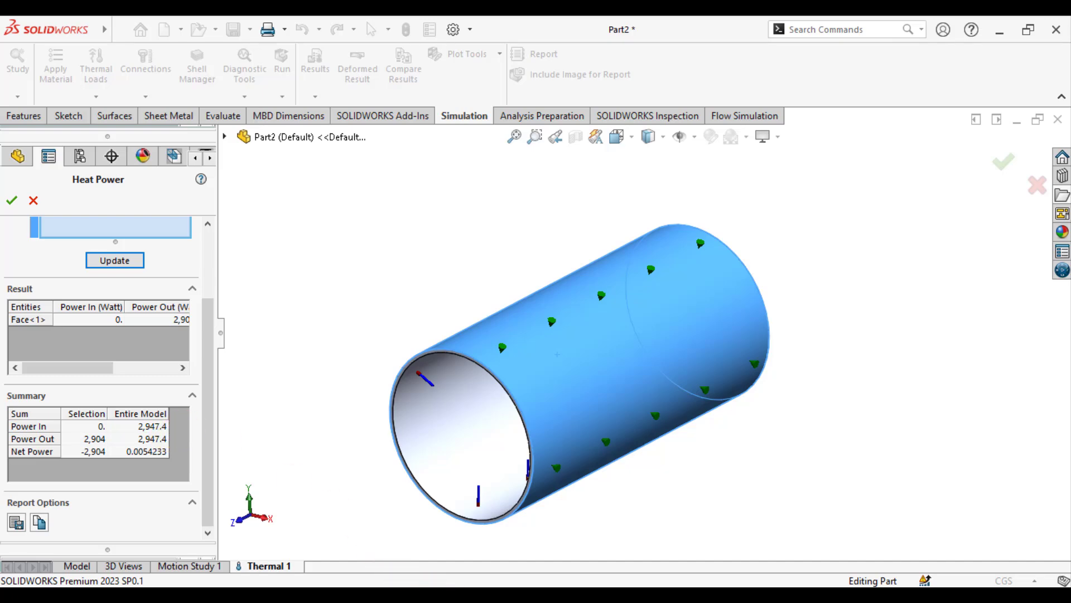
Step: Bring the textbook solution PDF forward and scroll to its result
click(449, 586)
scroll(512, 424, down, 1)
scroll(511, 425, down, 2)
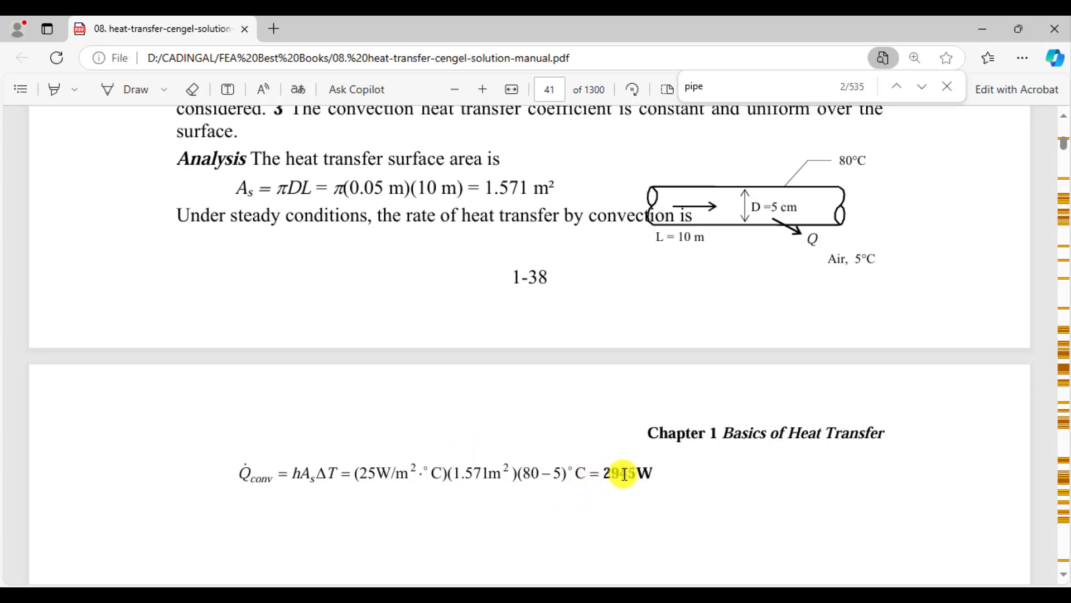
Step: Highlight the textbook's 2945W result in green
drag(603, 474, 634, 480)
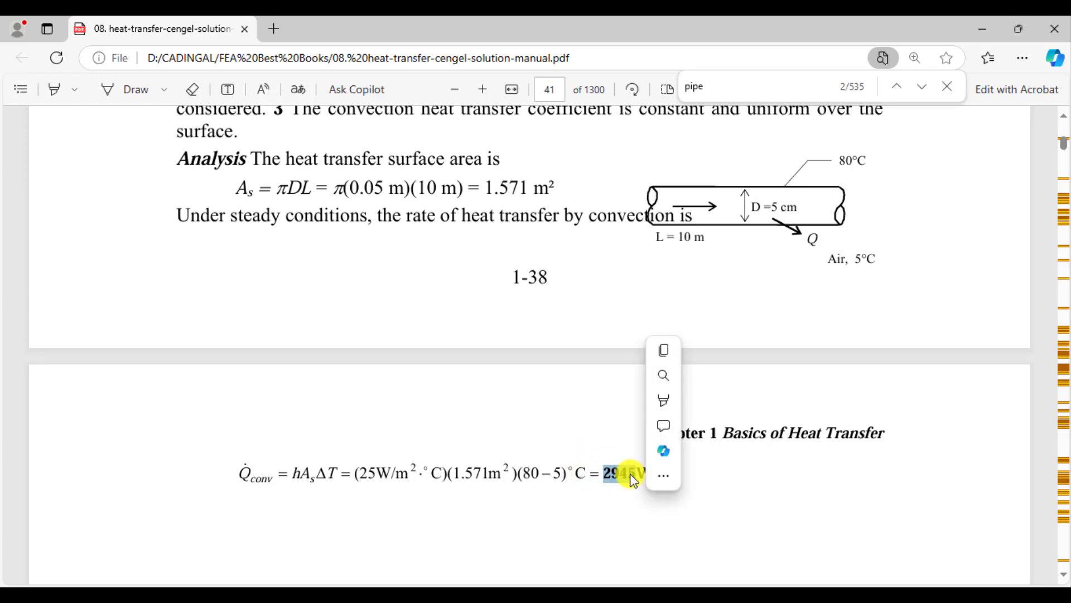
mouse_move(667, 400)
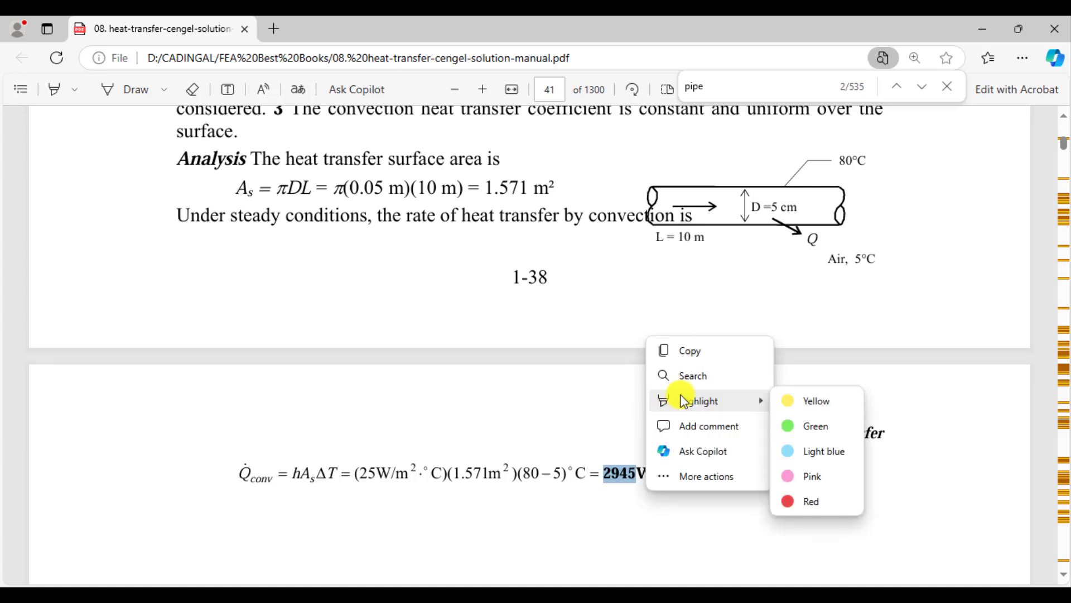
click(789, 426)
click(707, 472)
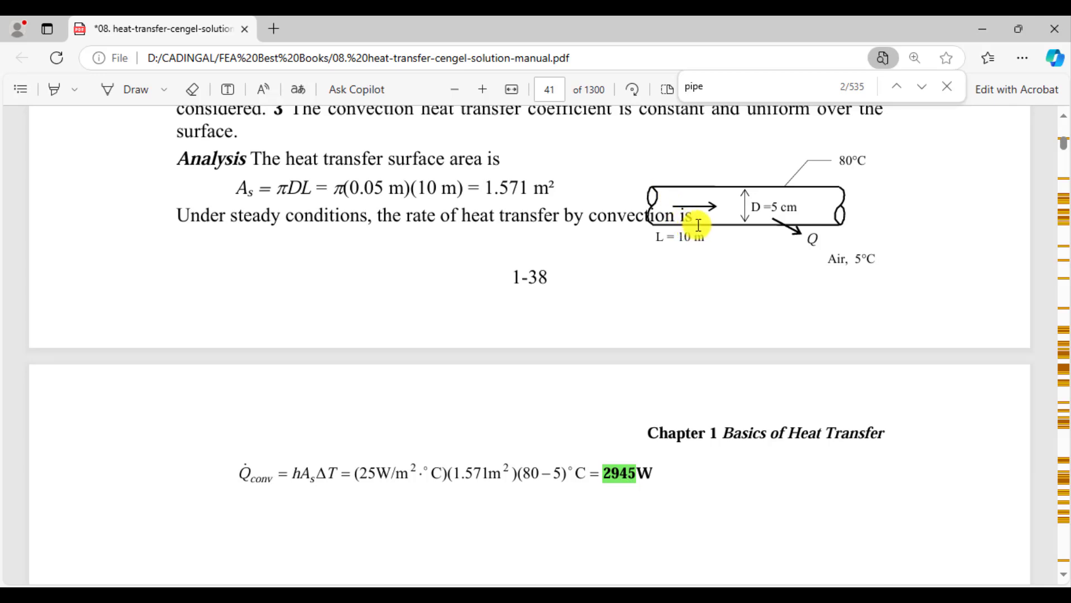
Step: Return to the SOLIDWORKS heat power results
scroll(554, 293, up, 1)
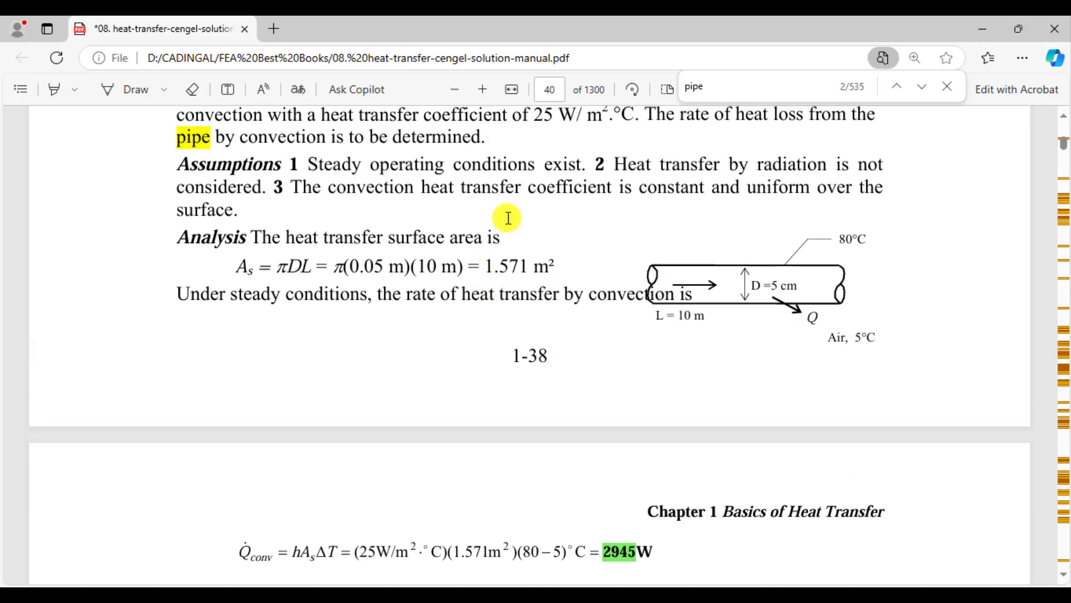
scroll(545, 257, down, 1)
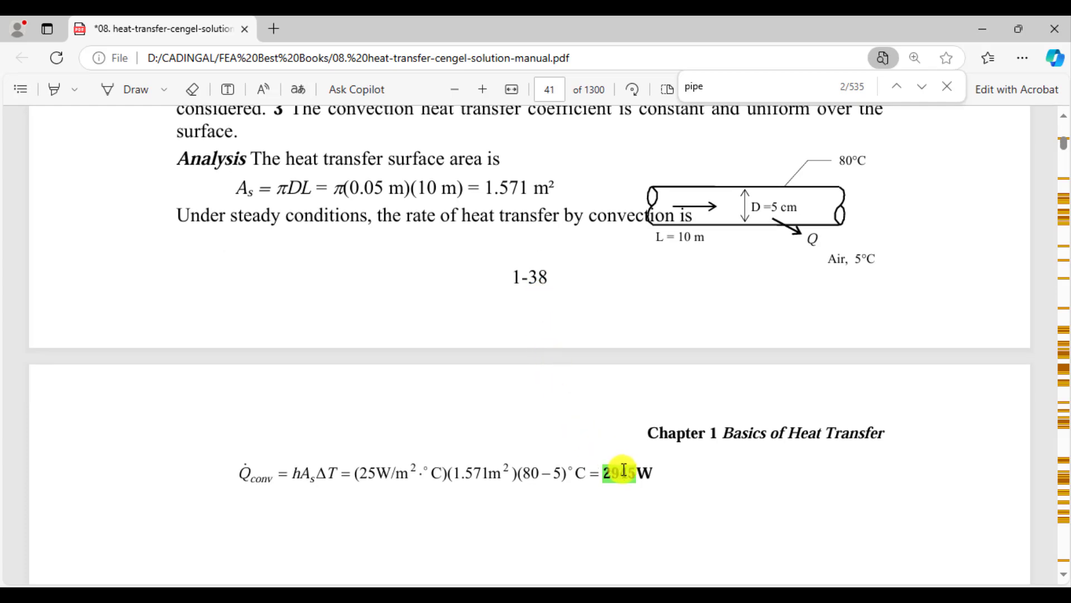
click(491, 594)
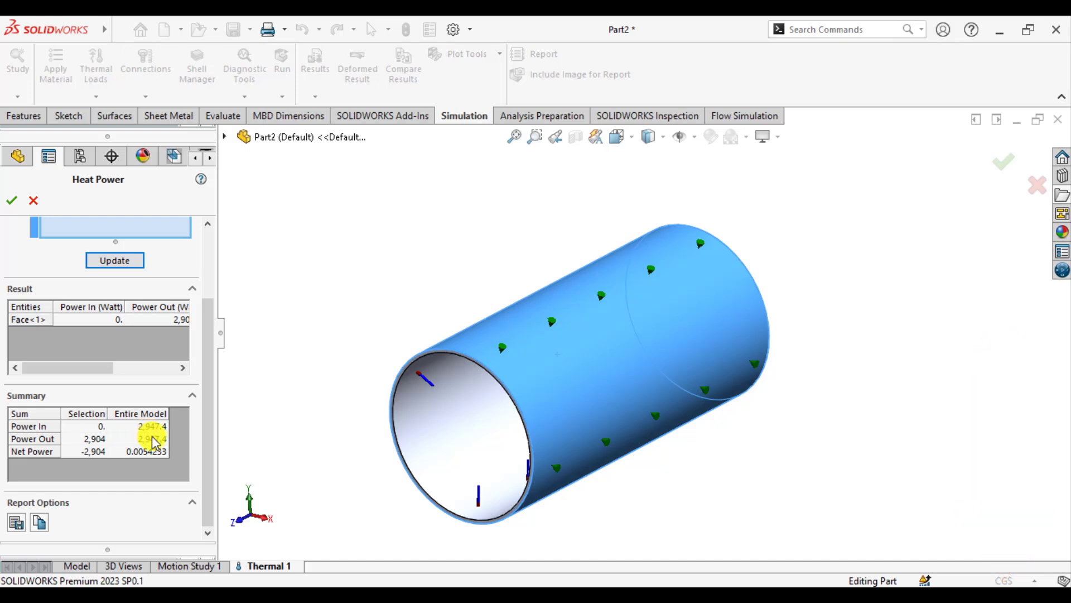
Step: Close the Heat Power listing to return to the Thermal1 temperature plot of the pipe
click(7, 201)
click(356, 240)
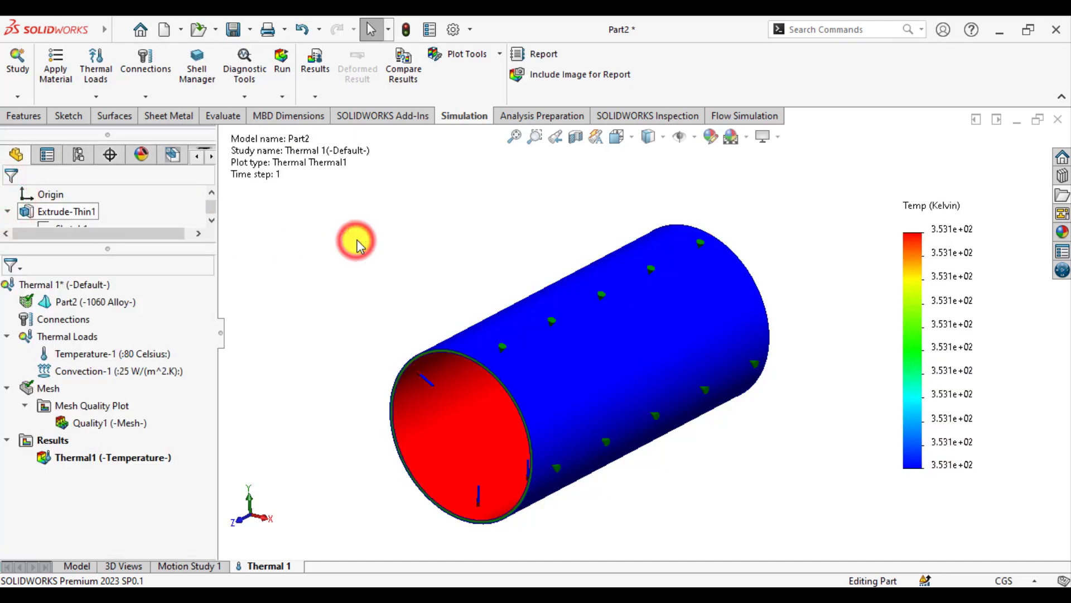